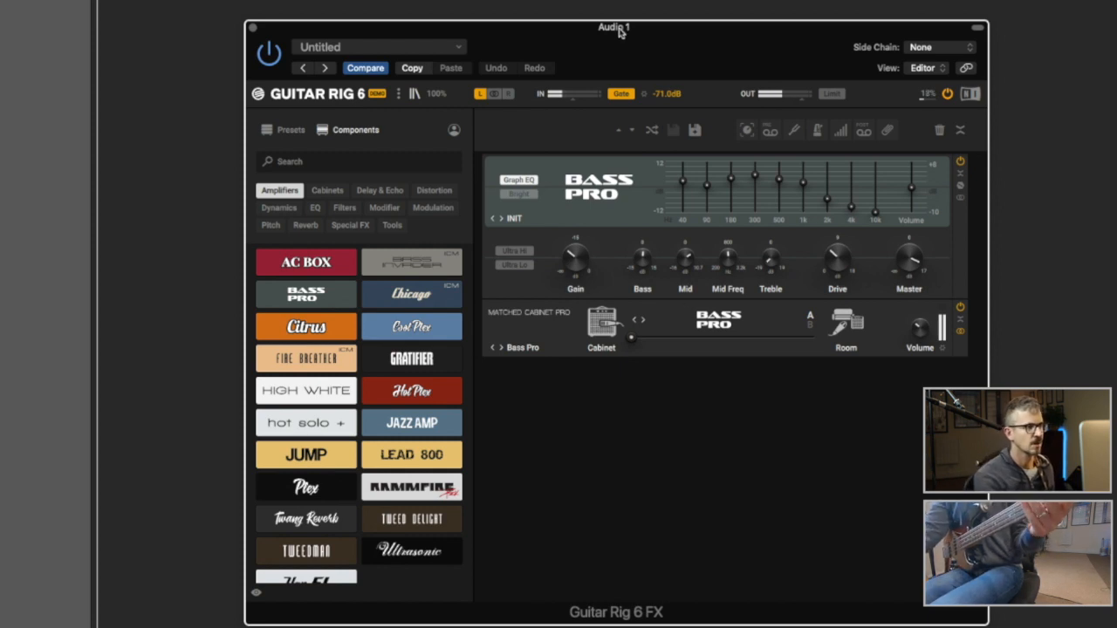
- Load the Pick Bass preset on the Bass Pro amp, leaving the reopened preset list unchanged
{"action": "left_click", "coordinate": [521, 220]}
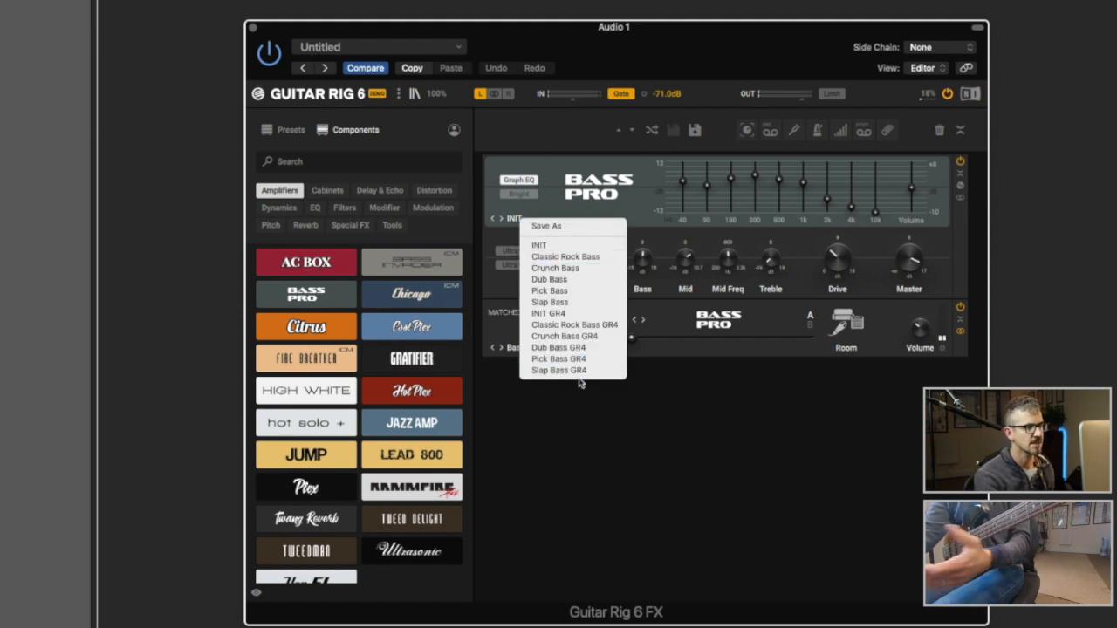
{"action": "left_click", "coordinate": [564, 294]}
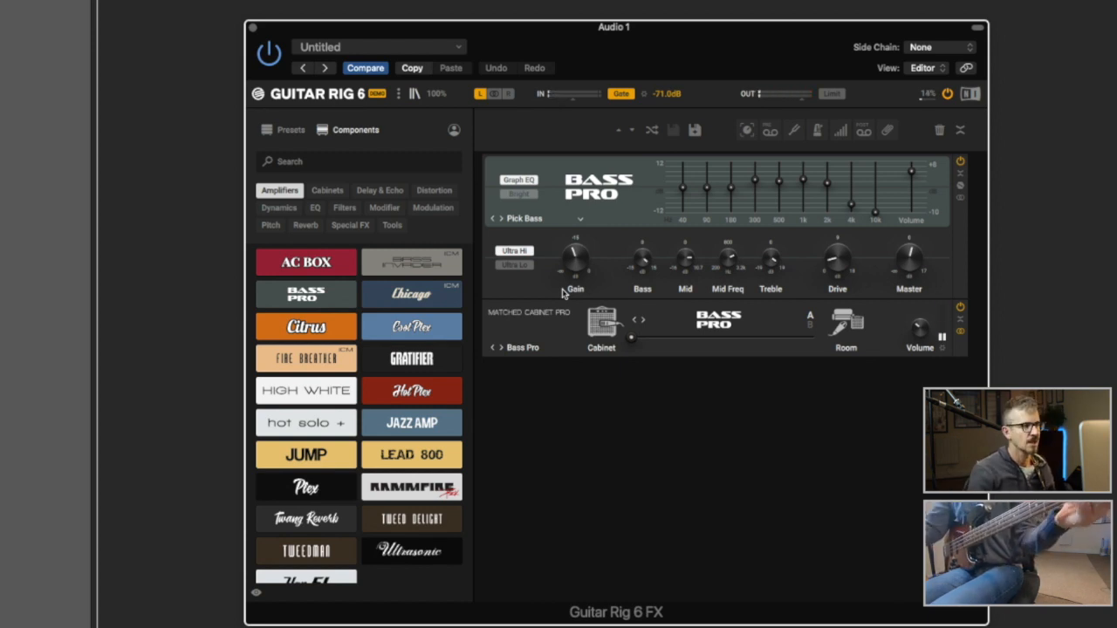
{"action": "left_click", "coordinate": [582, 220]}
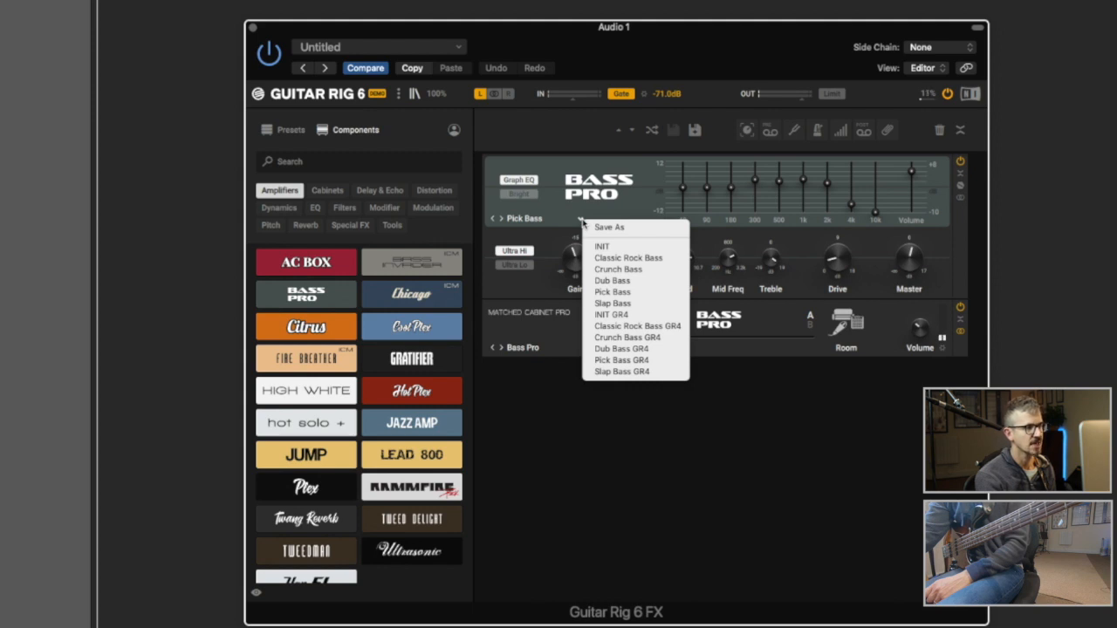
{"action": "left_click", "coordinate": [527, 423]}
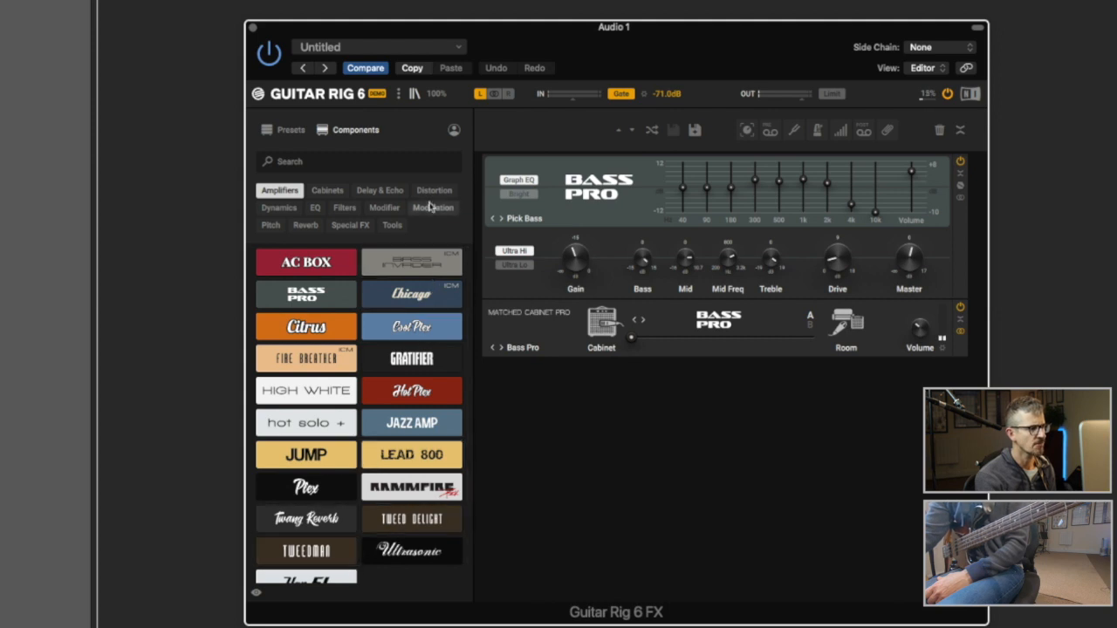
- Swap the Bass Pro for the Bass Invader amp by double-clicking its tile in Amplifiers
{"action": "double_click", "coordinate": [429, 260]}
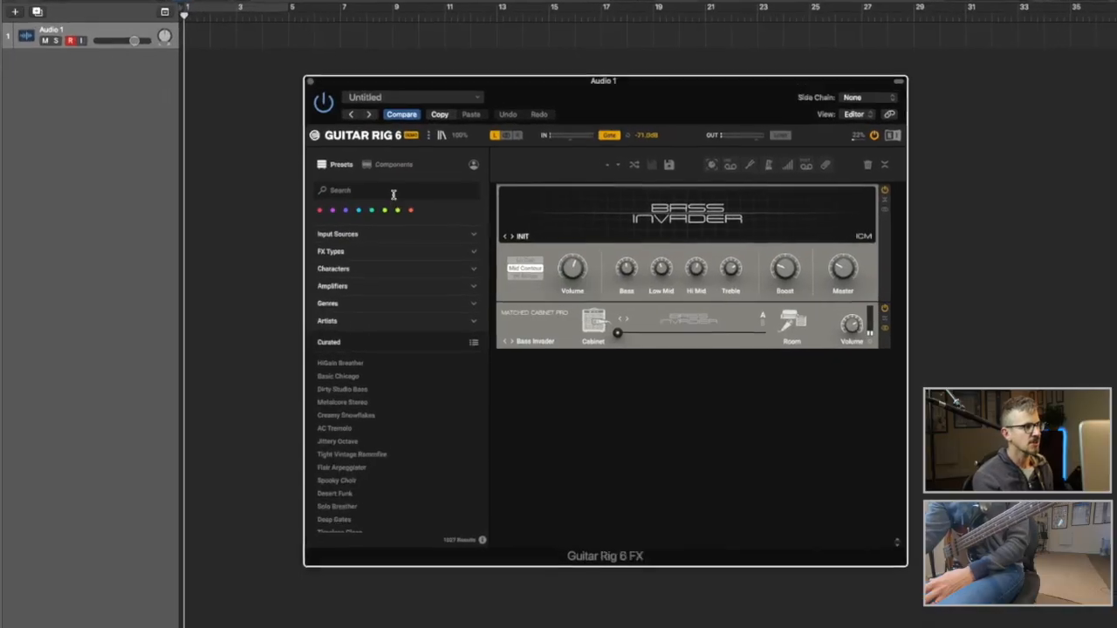
- Search the presets for 'bass' and load Auto Quak from the Curated list
{"action": "left_click", "coordinate": [394, 194]}
{"action": "type", "text": "bass"}
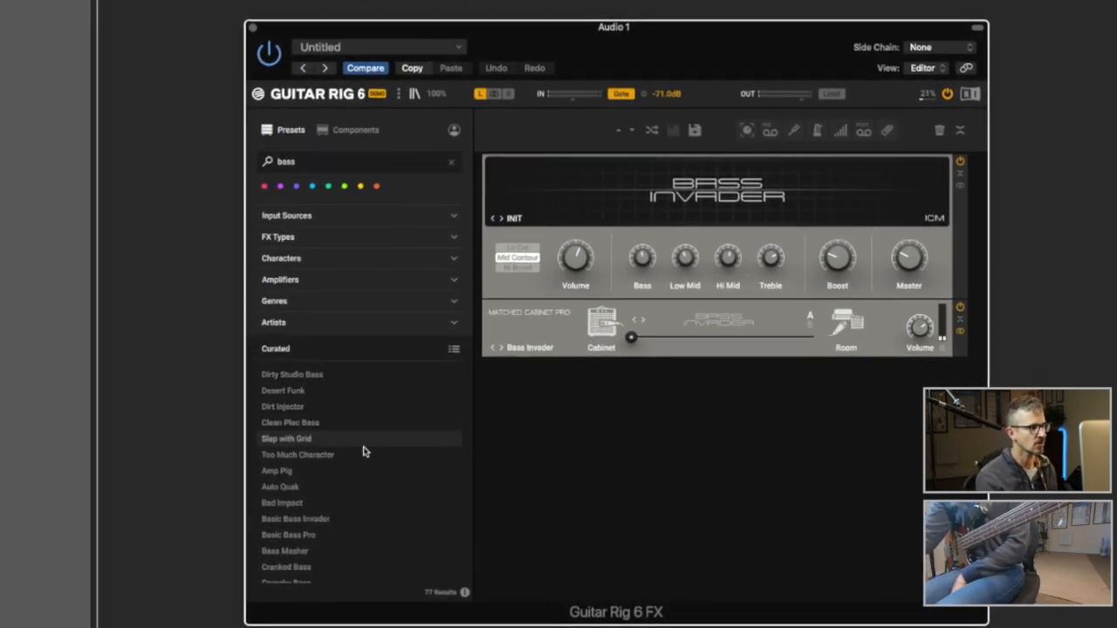
{"action": "scroll", "coordinate": [346, 515], "scroll_direction": "down", "scroll_amount": 15}
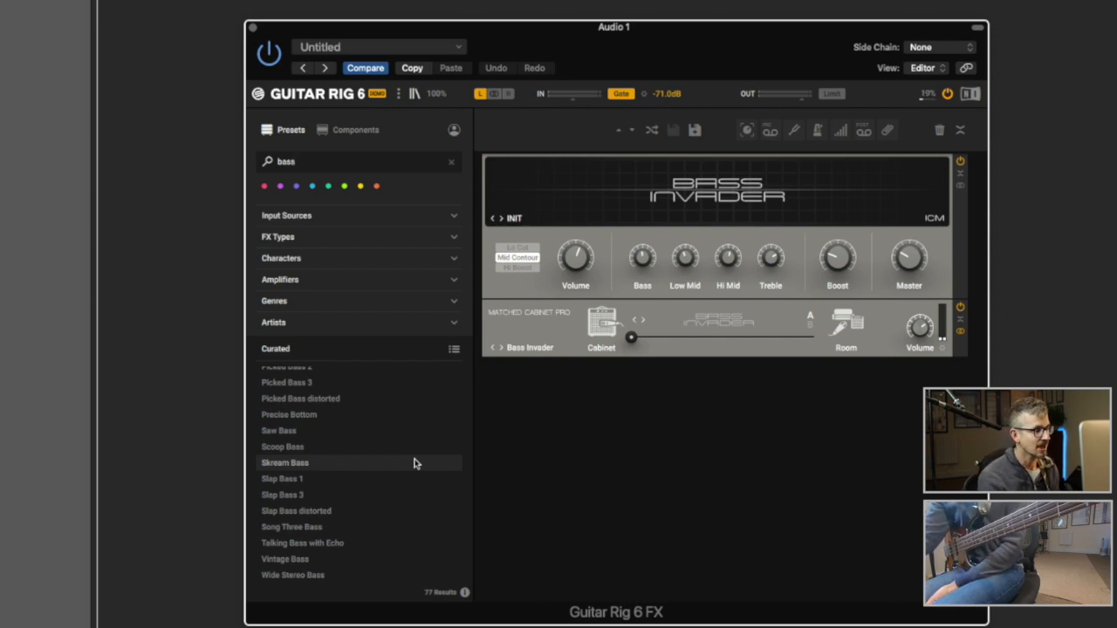
{"action": "scroll", "coordinate": [368, 474], "scroll_direction": "up", "scroll_amount": 5}
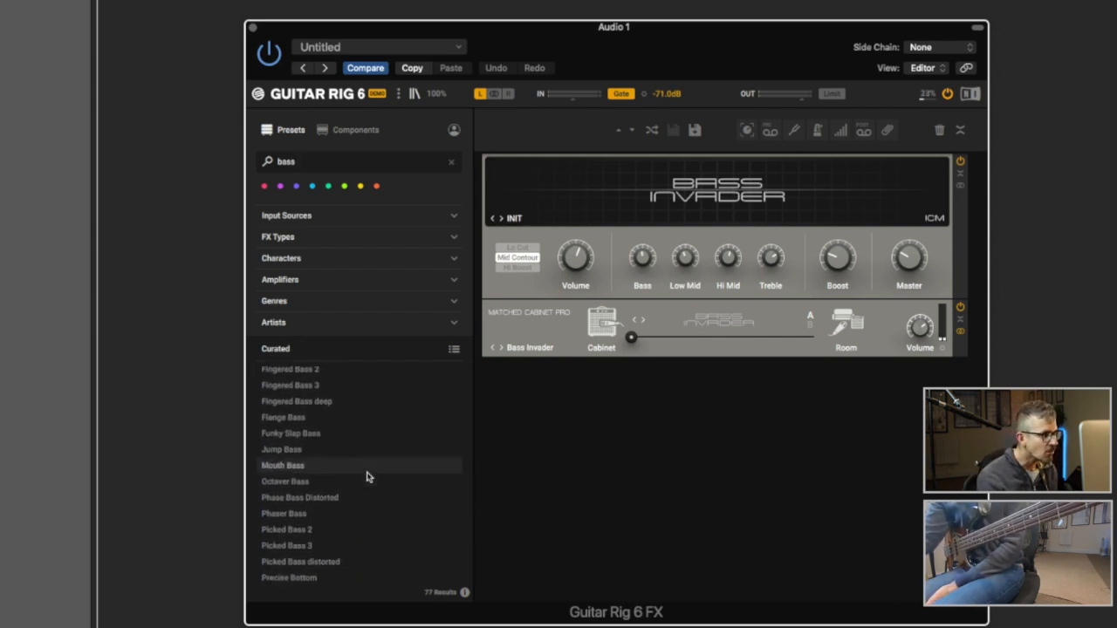
{"action": "scroll", "coordinate": [367, 476], "scroll_direction": "up", "scroll_amount": 5}
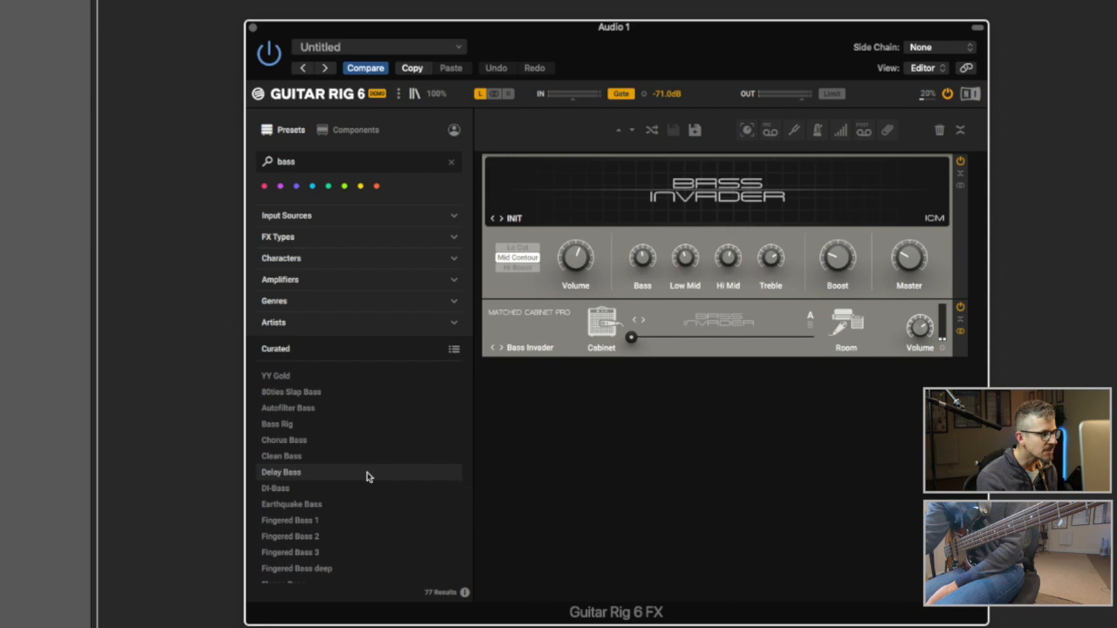
{"action": "scroll", "coordinate": [366, 476], "scroll_direction": "down", "scroll_amount": 7}
{"action": "left_click", "coordinate": [345, 427]}
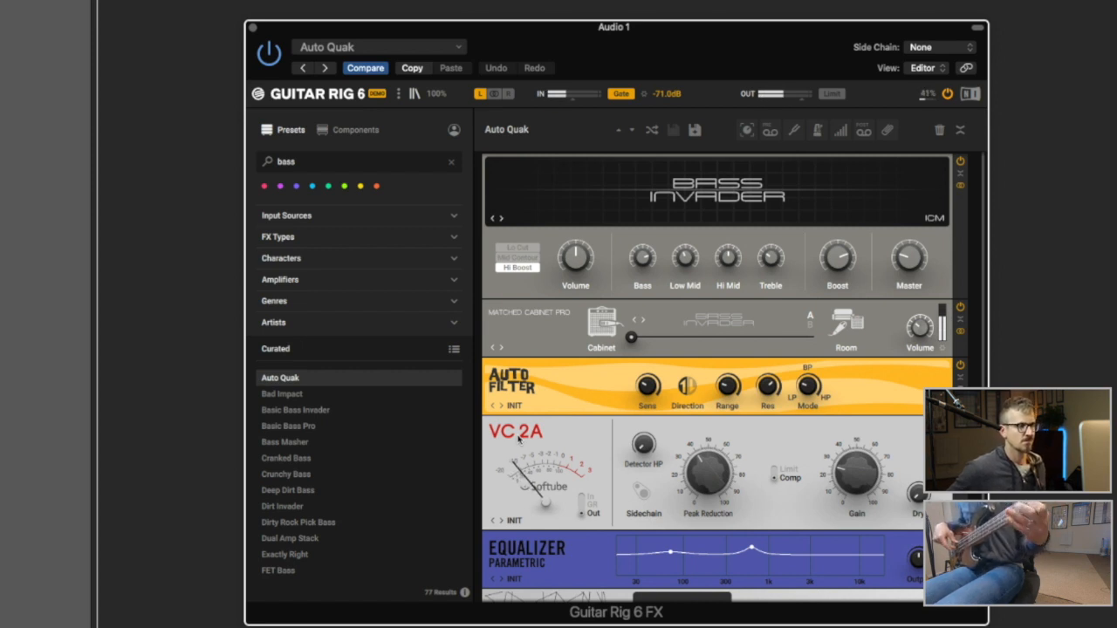
- Scroll the Curated list and load the Hammered Bass preset
{"action": "scroll", "coordinate": [339, 494], "scroll_direction": "down", "scroll_amount": 5}
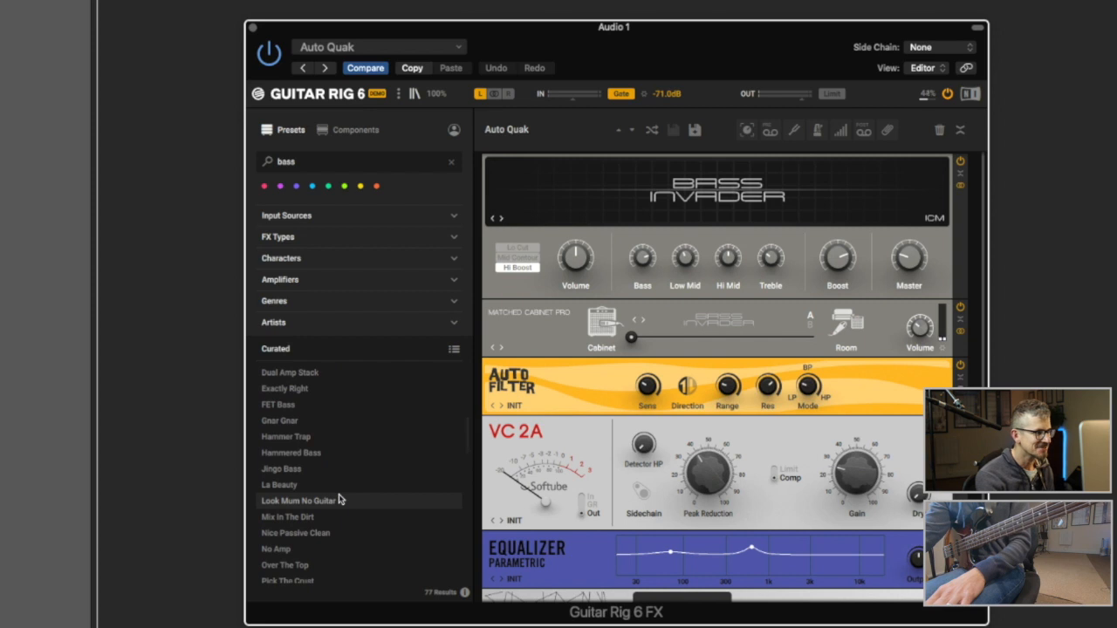
{"action": "left_click", "coordinate": [321, 454]}
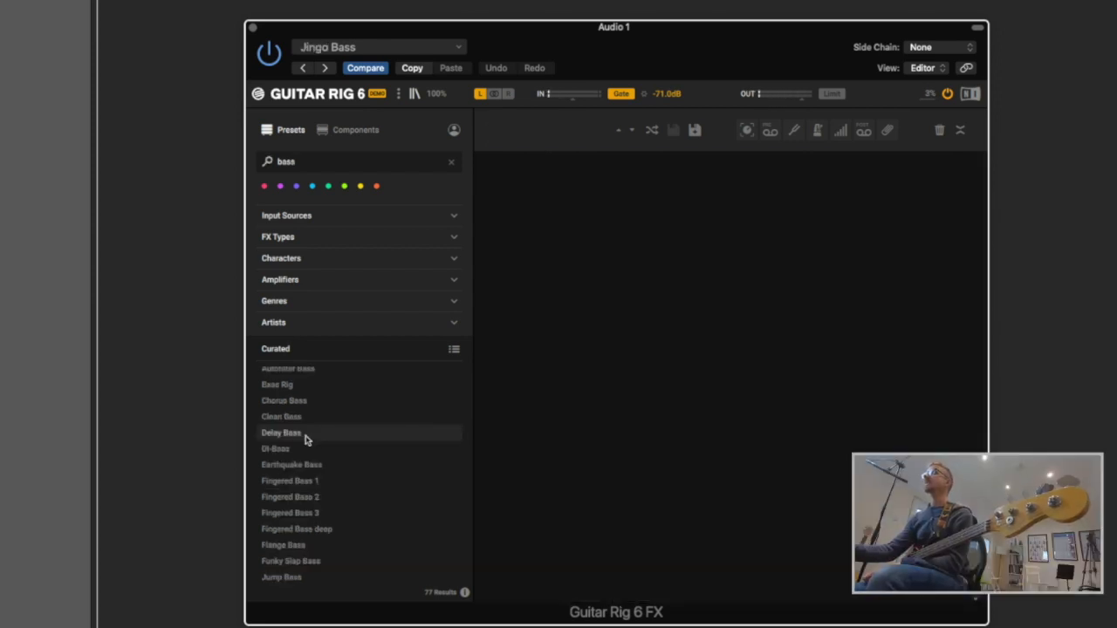
- Audition the Delay Bass preset from the Curated list
{"action": "left_click", "coordinate": [305, 439]}
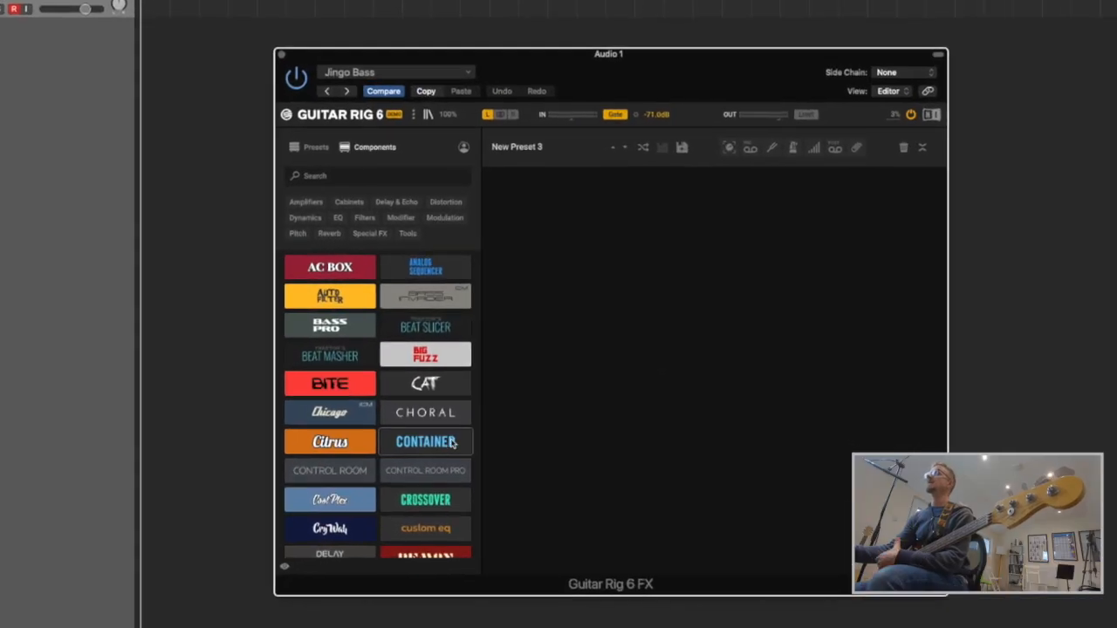
- Step through the Amplifiers, Cabinets, Delay & Echo and Distortion categories, ending on Dynamics
{"action": "scroll", "coordinate": [445, 414], "scroll_direction": "down", "scroll_amount": 2}
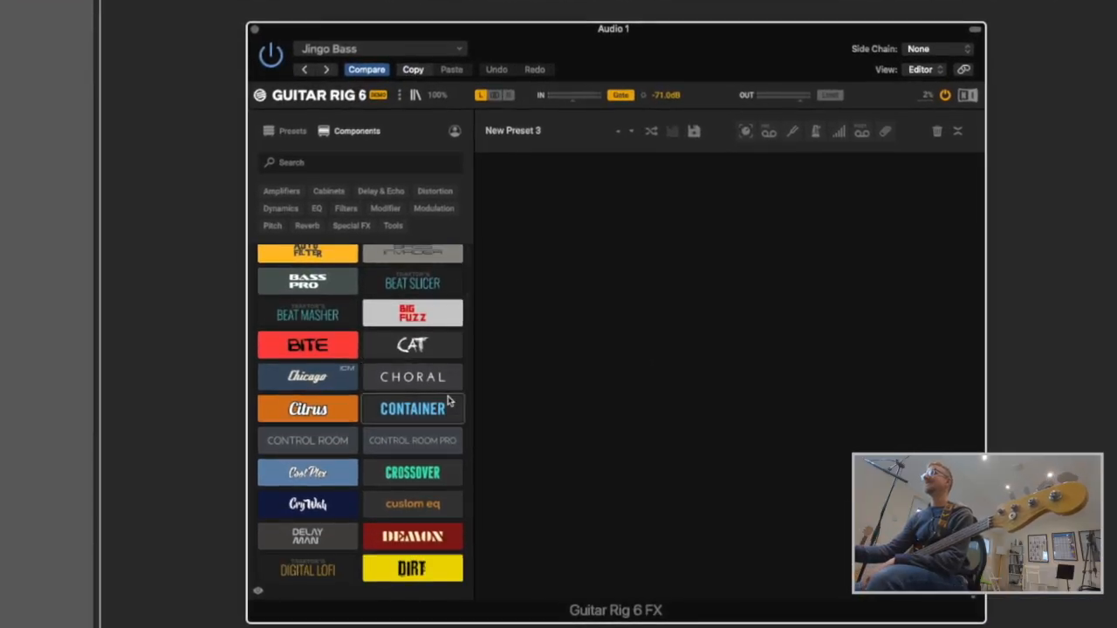
{"action": "left_click", "coordinate": [280, 192]}
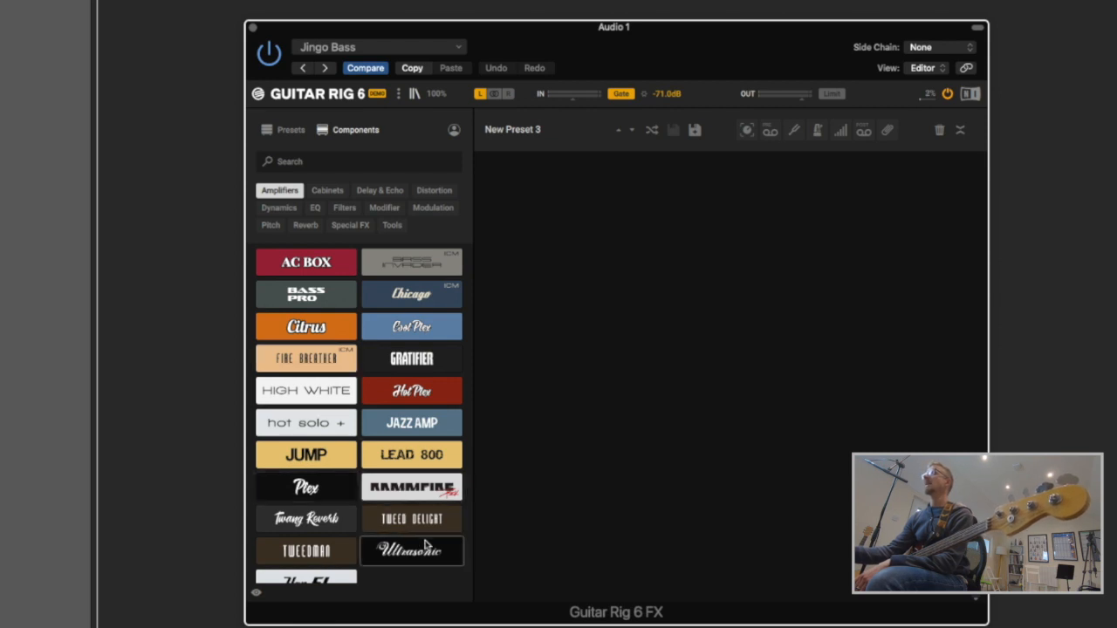
{"action": "left_click", "coordinate": [329, 192]}
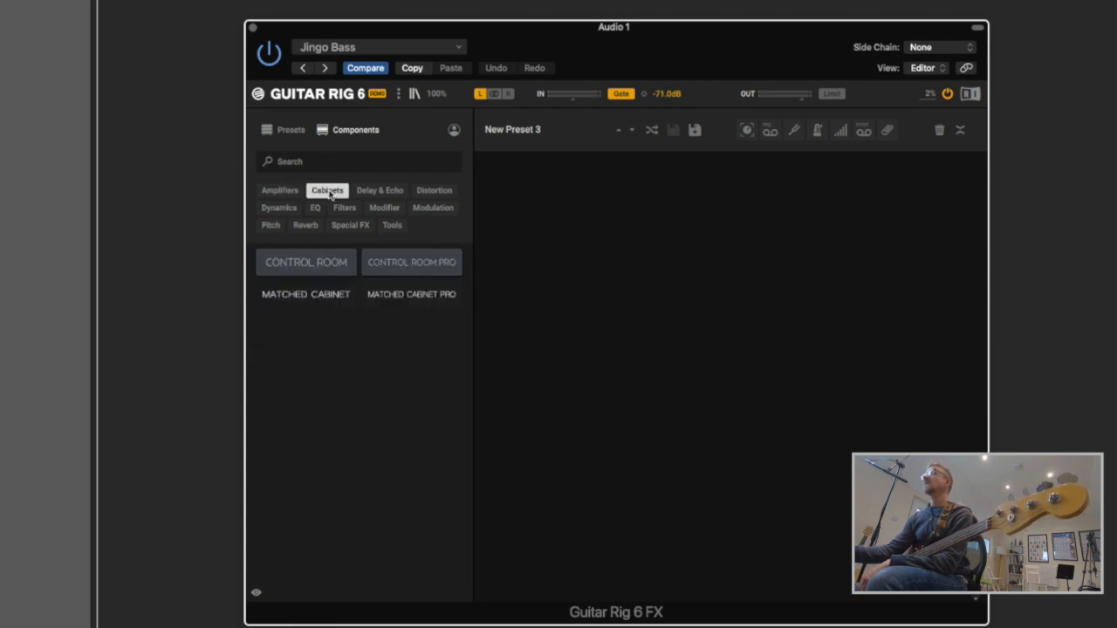
{"action": "left_click", "coordinate": [368, 194]}
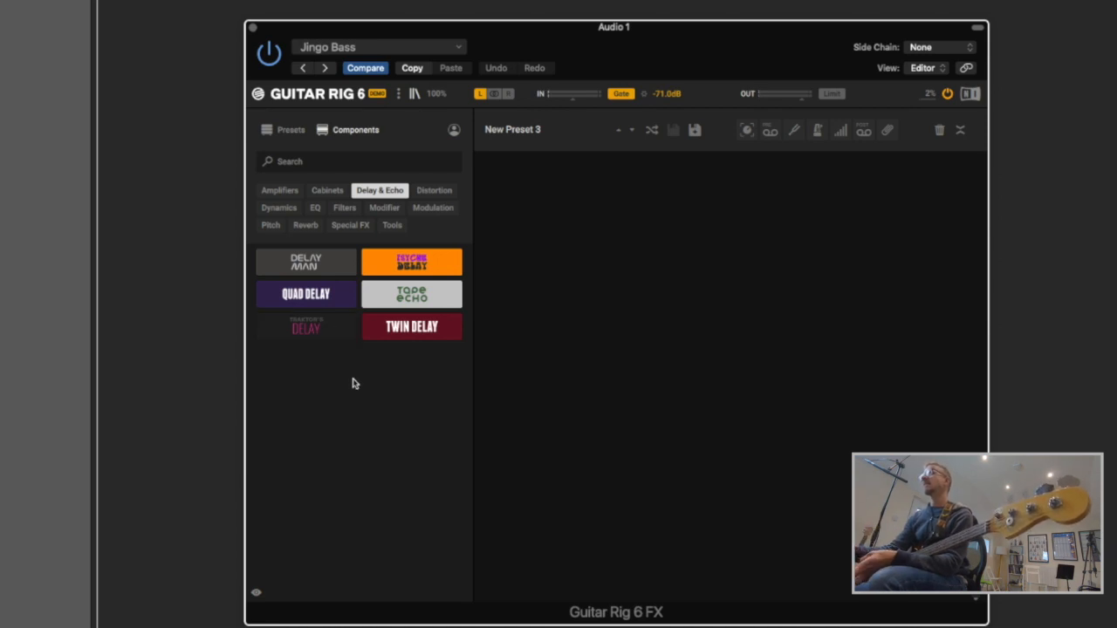
{"action": "left_click", "coordinate": [431, 191]}
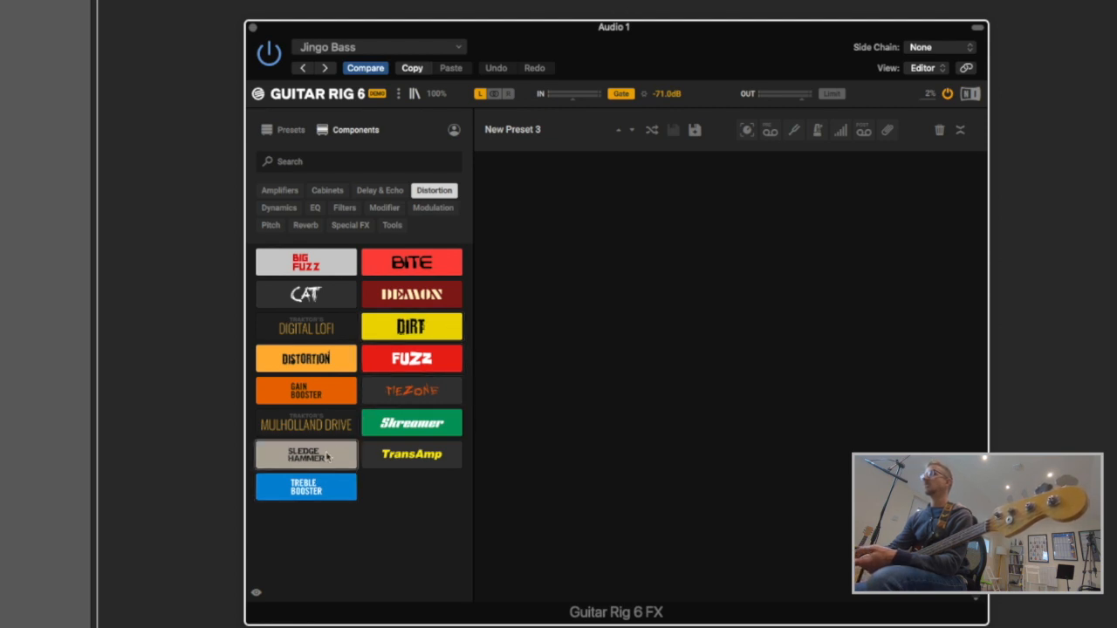
{"action": "left_click", "coordinate": [278, 210]}
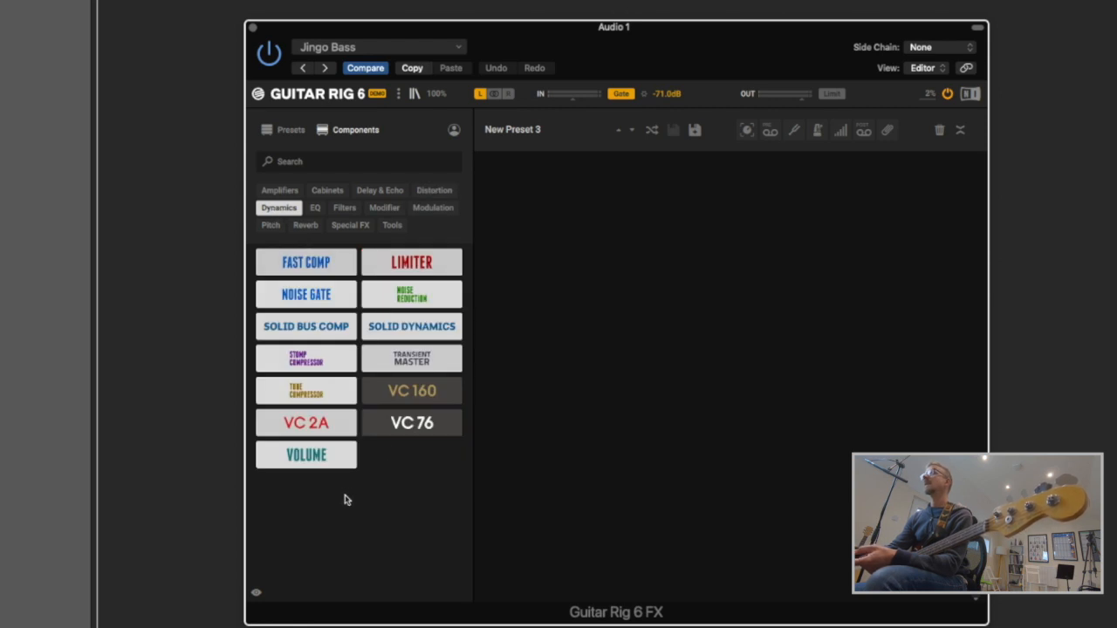
{"action": "left_click_drag", "start_coordinate": [312, 423], "coordinate": [626, 290]}
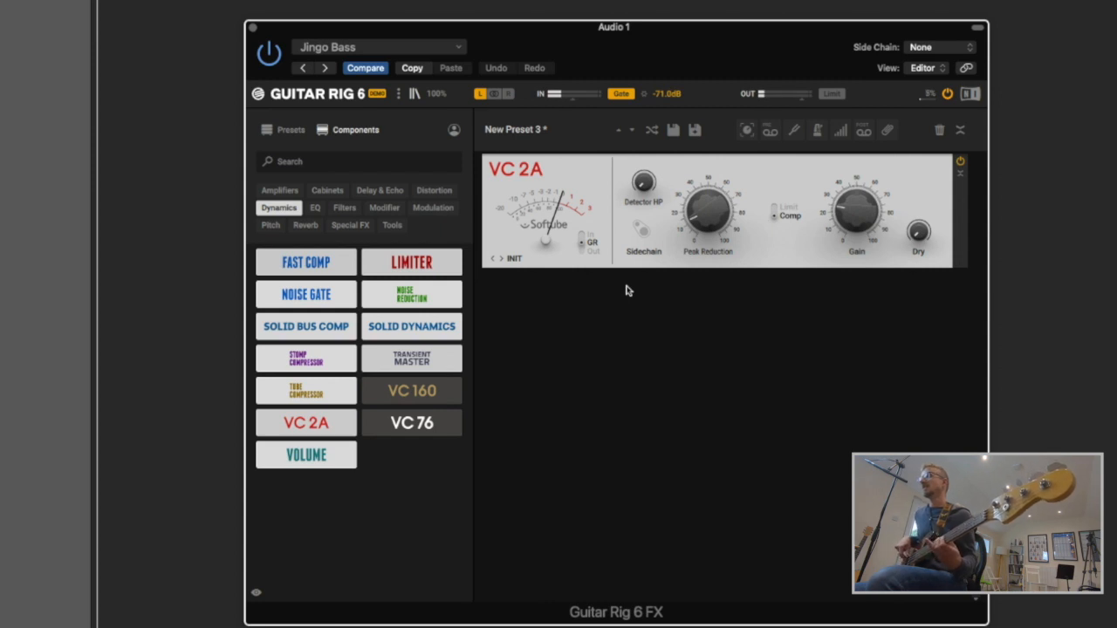
{"action": "left_click_drag", "start_coordinate": [689, 215], "coordinate": [689, 179]}
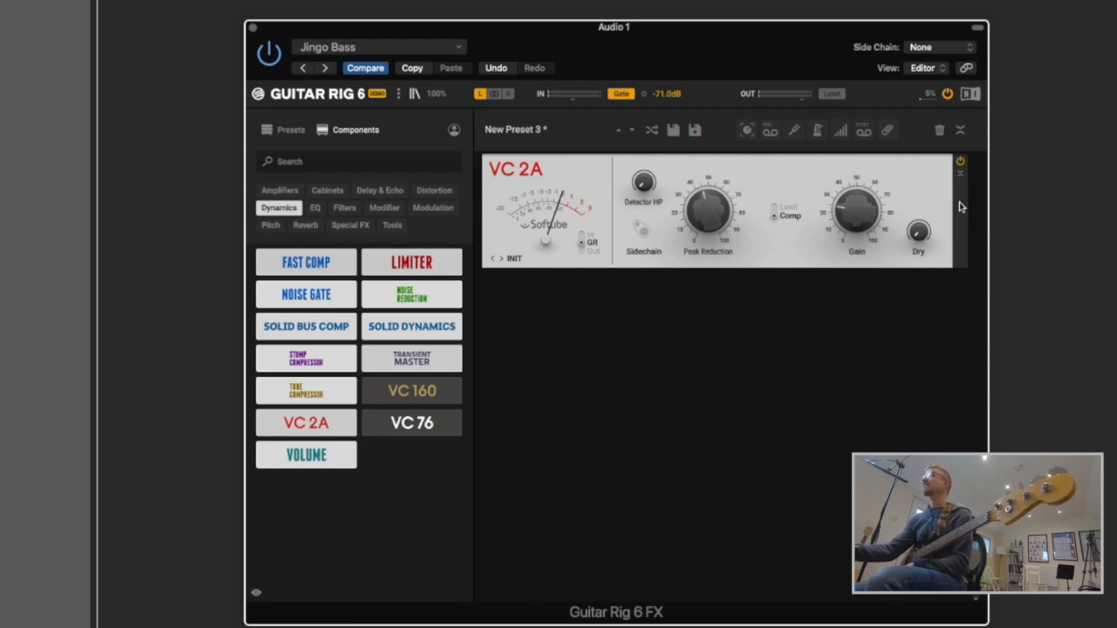
{"action": "left_click_drag", "start_coordinate": [962, 210], "coordinate": [591, 472]}
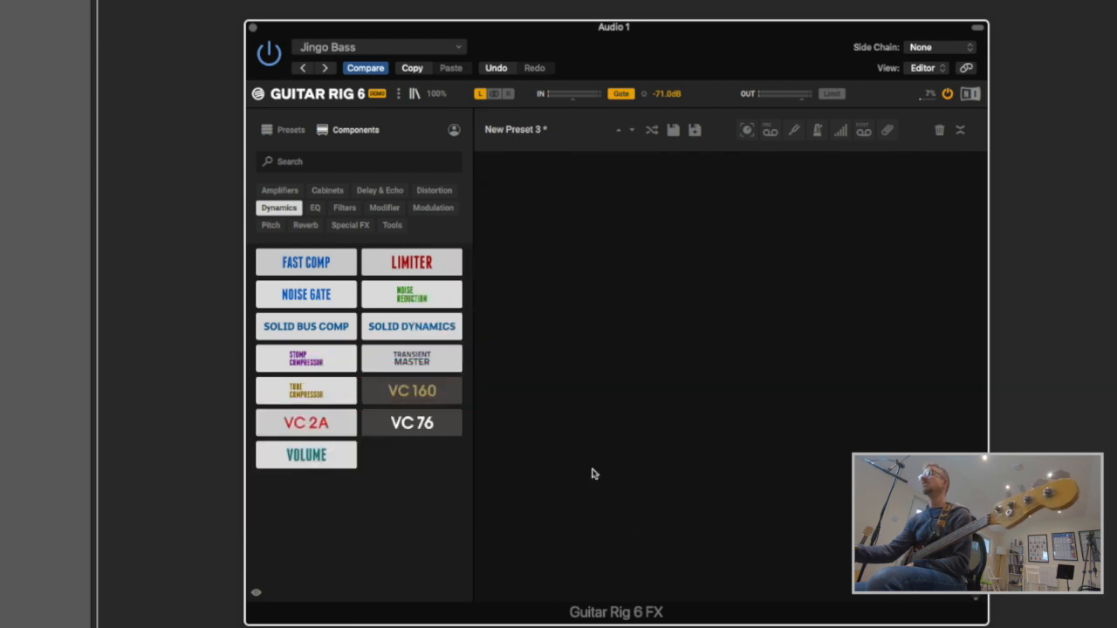
- Trial Equalizer Graphic with 561 Hz boosted and 342 Hz cut, remove it, then list Filters
{"action": "left_click", "coordinate": [315, 209]}
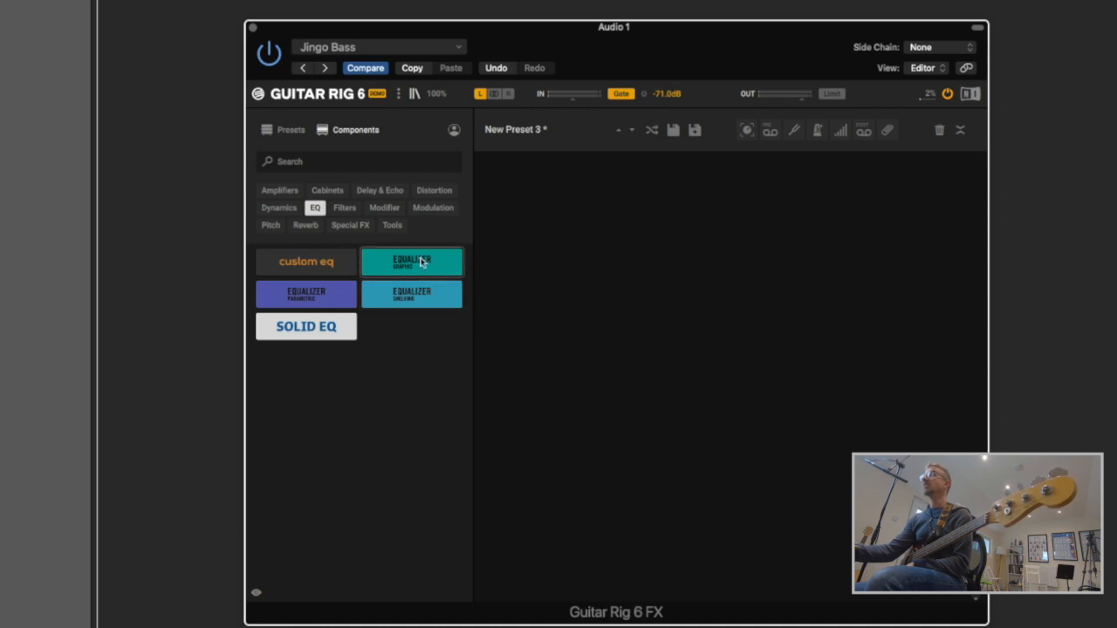
{"action": "left_click_drag", "start_coordinate": [422, 267], "coordinate": [596, 256]}
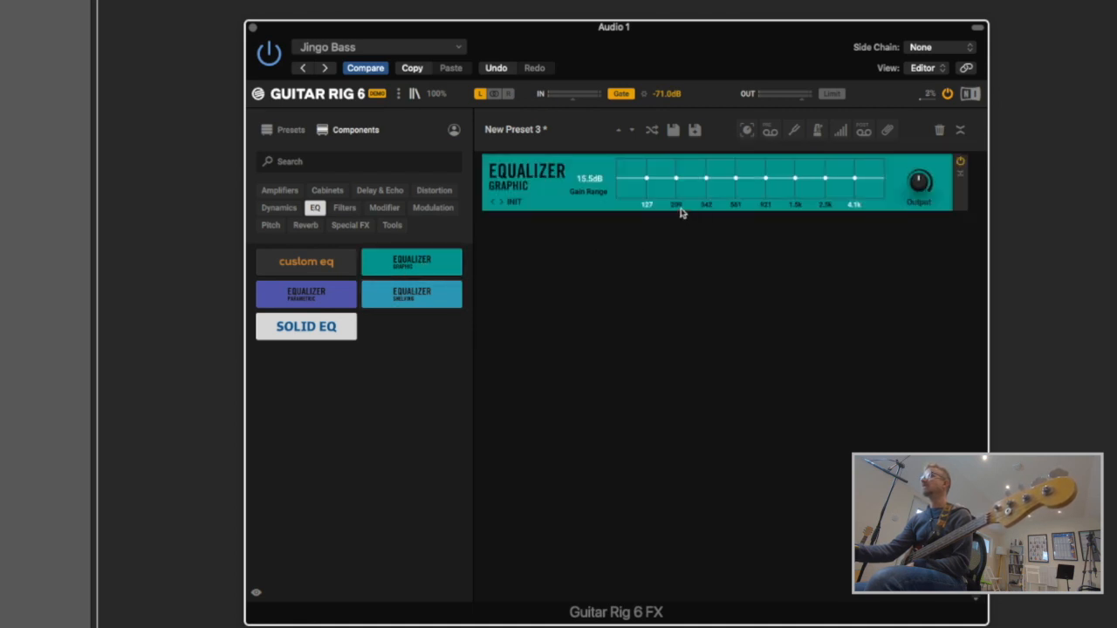
{"action": "left_click_drag", "start_coordinate": [741, 180], "coordinate": [676, 172]}
{"action": "left_click_drag", "start_coordinate": [960, 192], "coordinate": [563, 322]}
{"action": "left_click", "coordinate": [345, 208]}
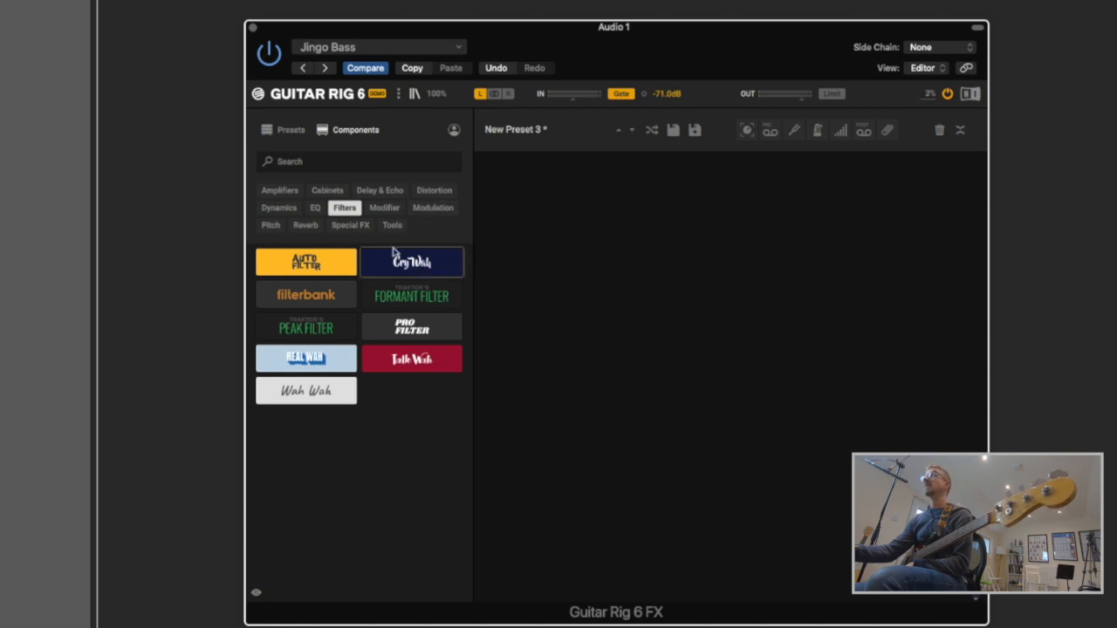
- Browse the Special FX, Reverb, Pitch, Modifier and Filters categories, ending on Modulation
{"action": "left_click", "coordinate": [432, 209]}
{"action": "left_click", "coordinate": [352, 226]}
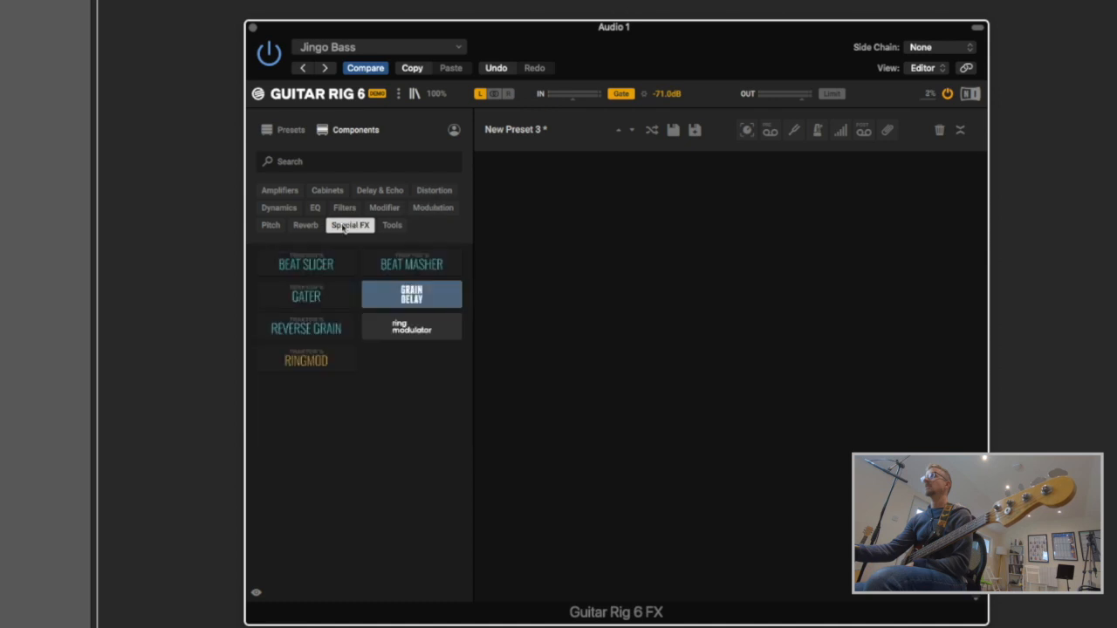
{"action": "left_click", "coordinate": [308, 226]}
{"action": "left_click", "coordinate": [271, 226]}
{"action": "left_click", "coordinate": [383, 211]}
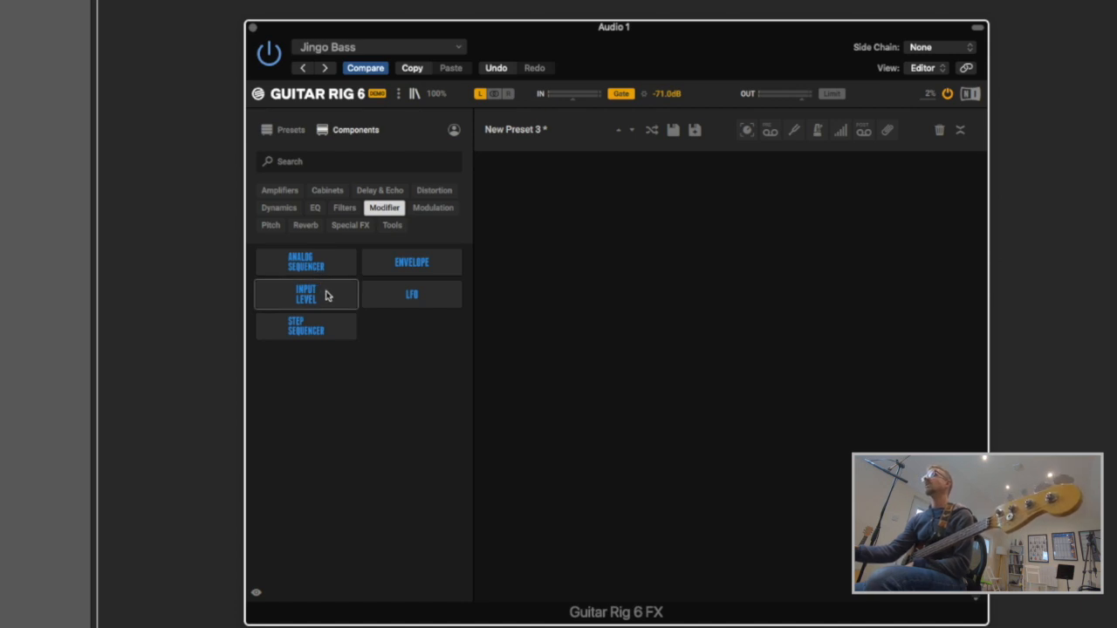
{"action": "left_click", "coordinate": [345, 209]}
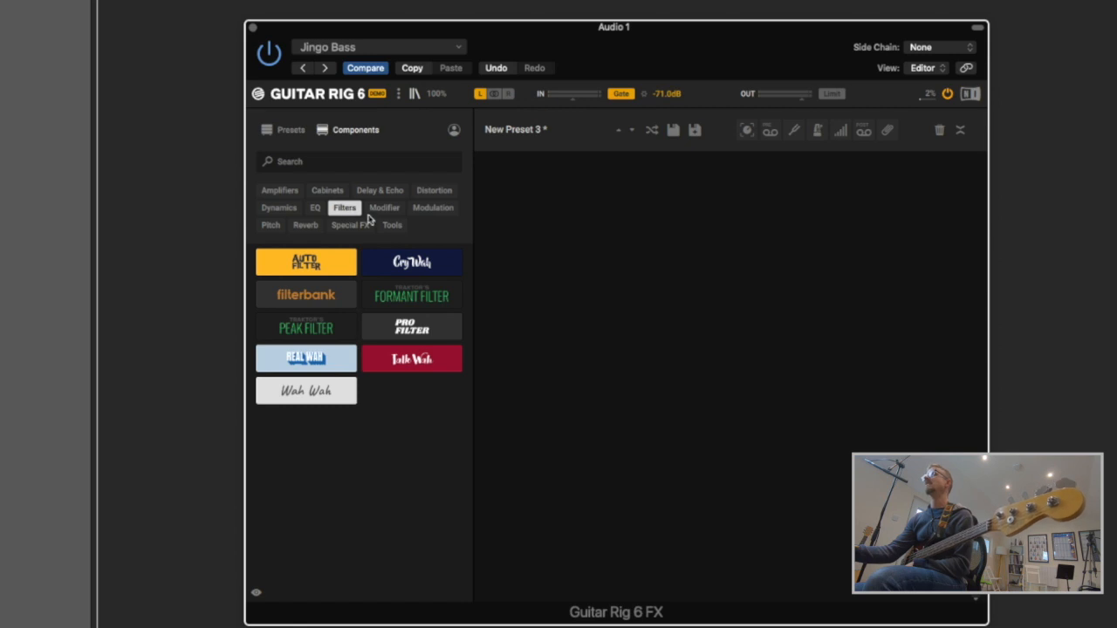
{"action": "left_click", "coordinate": [384, 211]}
{"action": "left_click", "coordinate": [451, 210]}
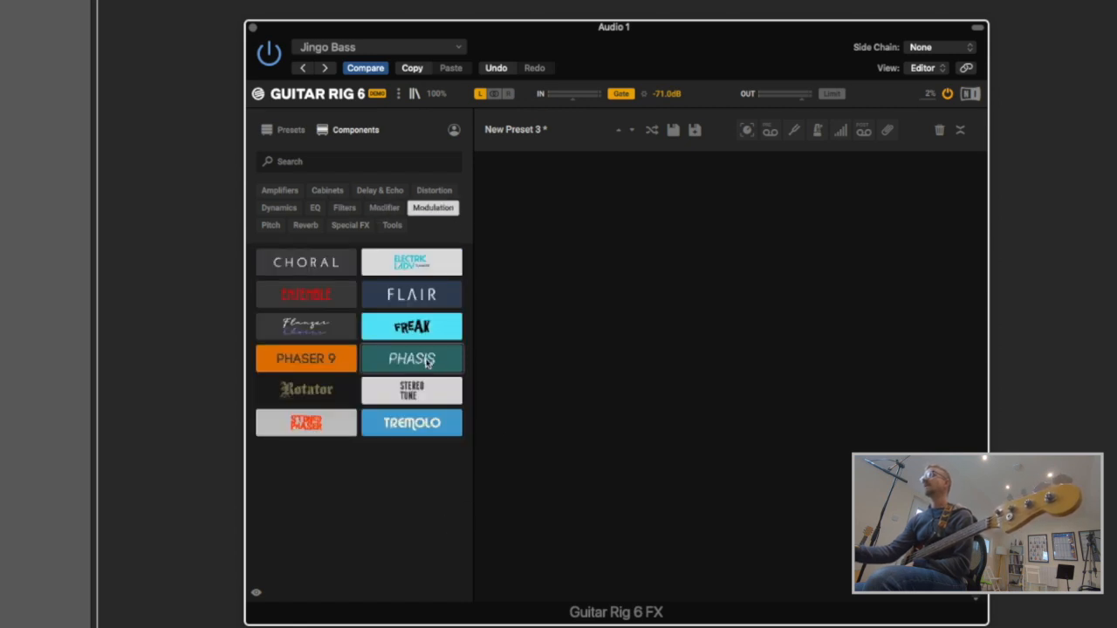
- Drop Phaser 9 into the empty rack, remove it again, then list the Pitch modules
{"action": "left_click_drag", "start_coordinate": [302, 362], "coordinate": [627, 309]}
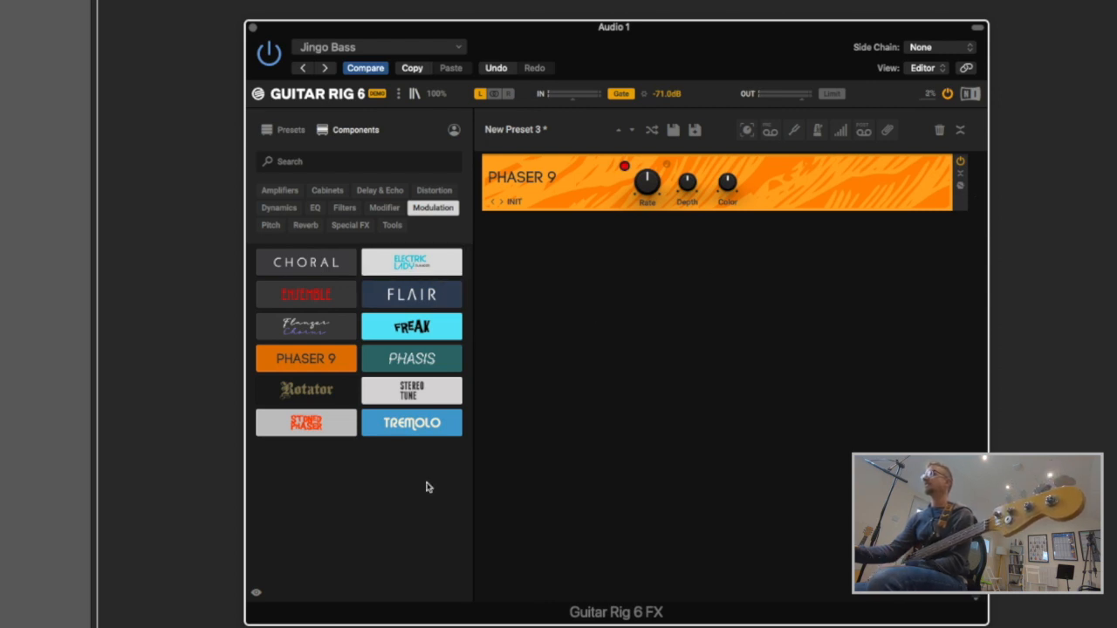
{"action": "left_click", "coordinate": [963, 196]}
{"action": "left_click", "coordinate": [268, 226]}
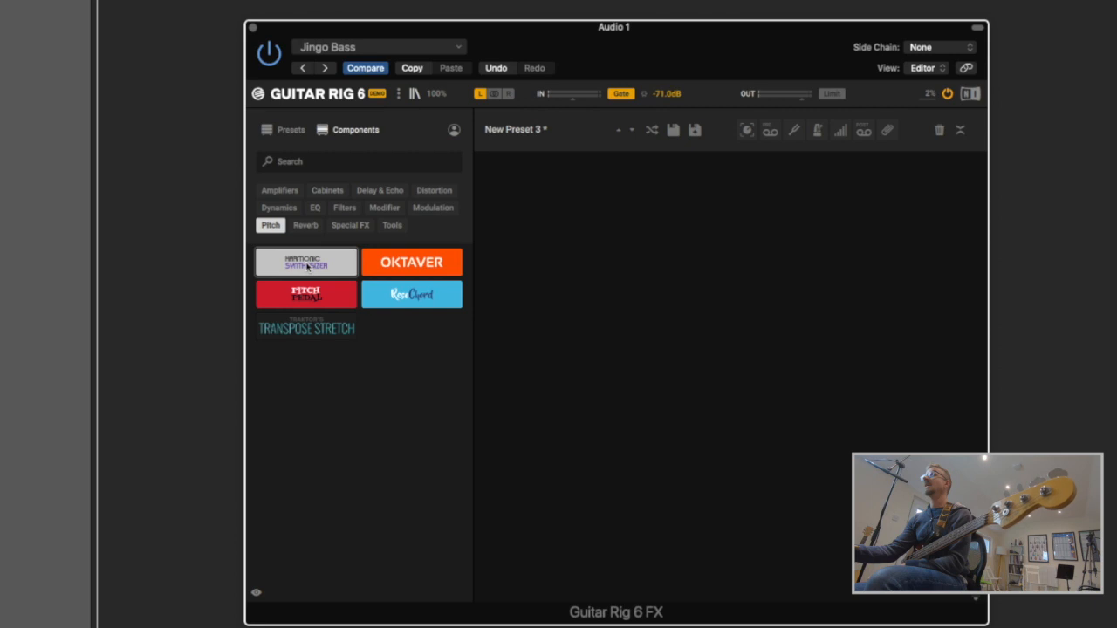
- Add the Bass Invader amp, place Harmonic Synthesizer above it, and switch it to Bass
{"action": "left_click", "coordinate": [272, 190]}
{"action": "left_click_drag", "start_coordinate": [412, 263], "coordinate": [679, 273]}
{"action": "left_click", "coordinate": [271, 225]}
{"action": "left_click_drag", "start_coordinate": [329, 267], "coordinate": [563, 168]}
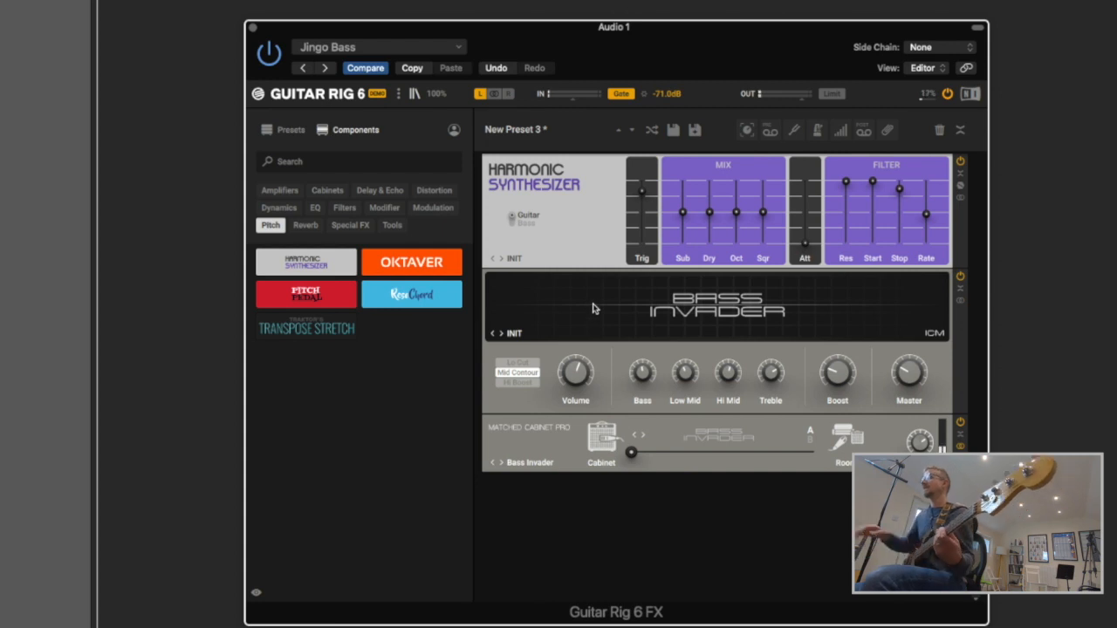
{"action": "left_click", "coordinate": [512, 224]}
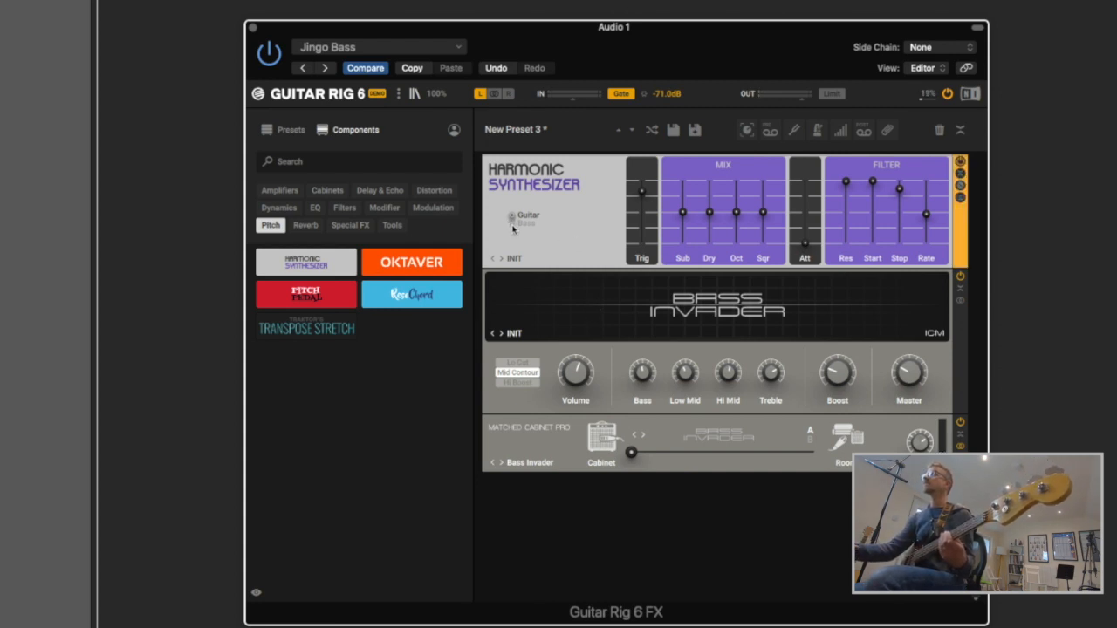
{"action": "left_click", "coordinate": [512, 218]}
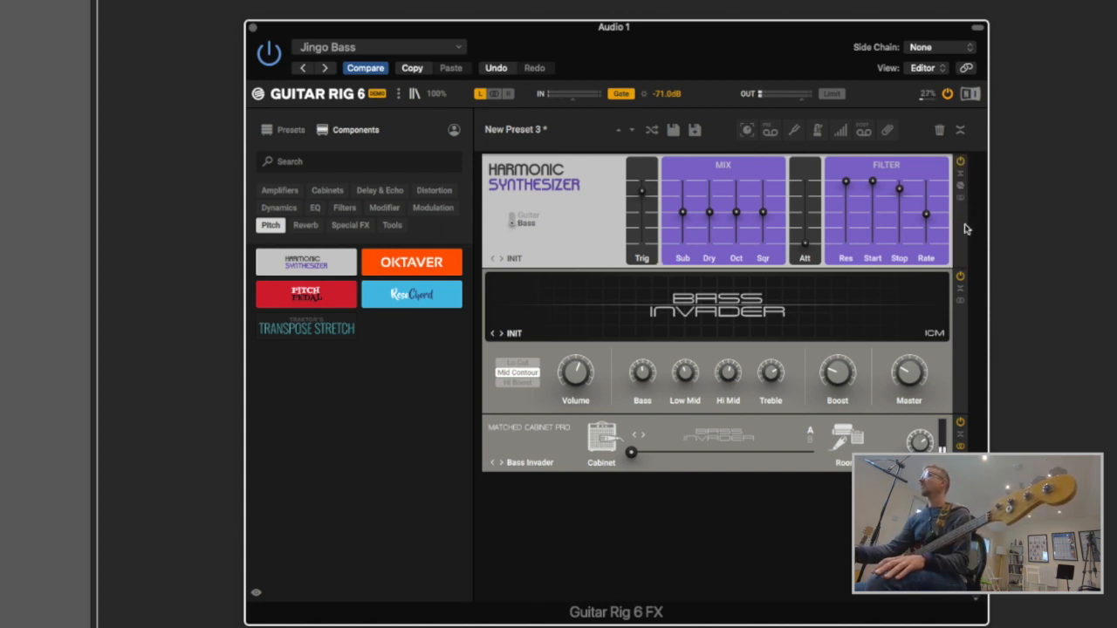
- Drag Harmonic Synthesizer and ResoChord out of the rack, leaving only Bass Invader and its cabinet
{"action": "left_click_drag", "start_coordinate": [955, 228], "coordinate": [573, 174]}
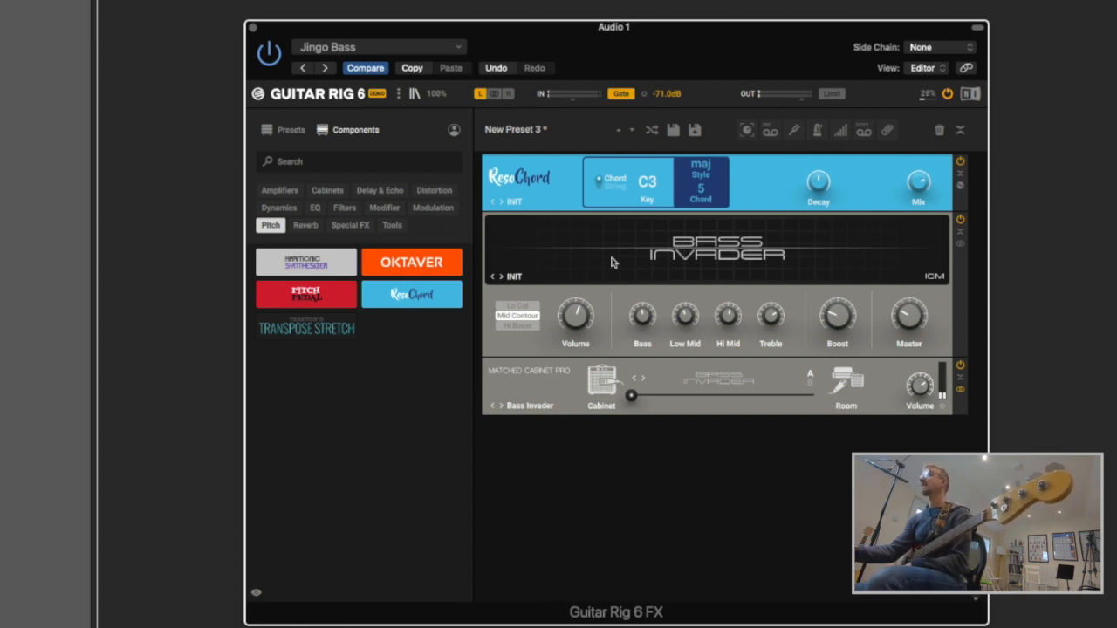
{"action": "left_click_drag", "start_coordinate": [964, 199], "coordinate": [468, 456]}
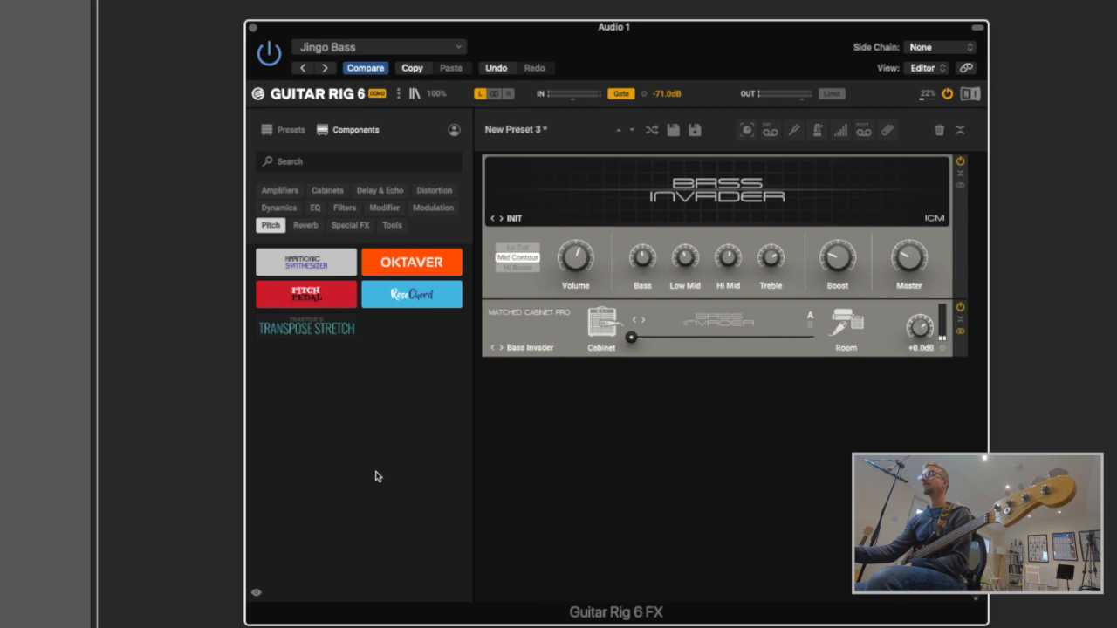
- Try a Raum reverb above Bass Invader, remove it again, then list the Special FX modules
{"action": "left_click", "coordinate": [305, 226]}
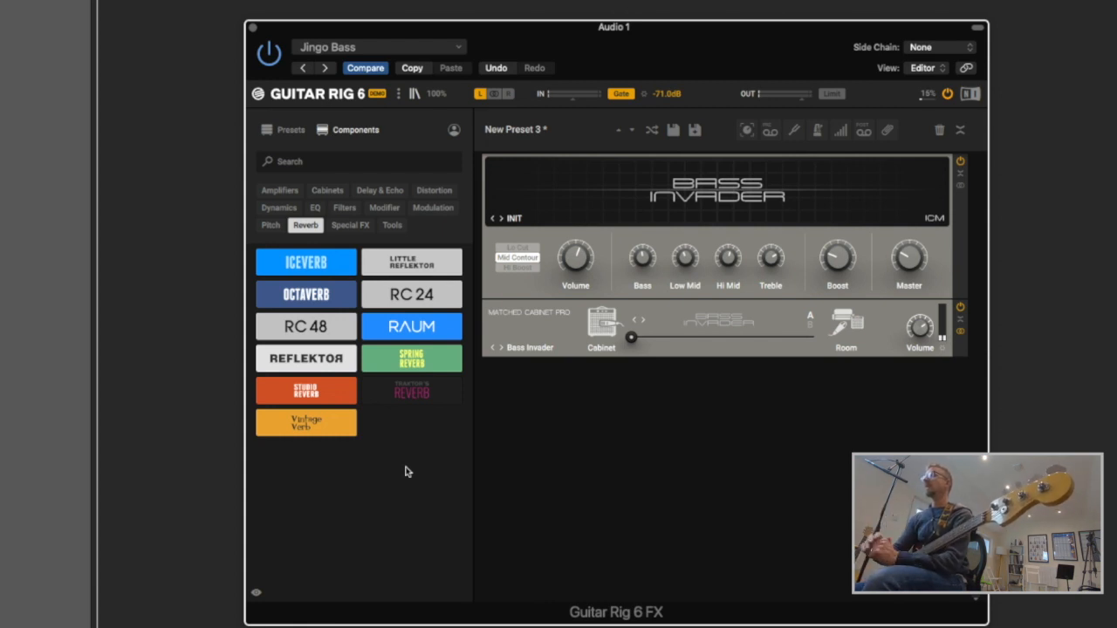
{"action": "left_click_drag", "start_coordinate": [400, 329], "coordinate": [576, 166]}
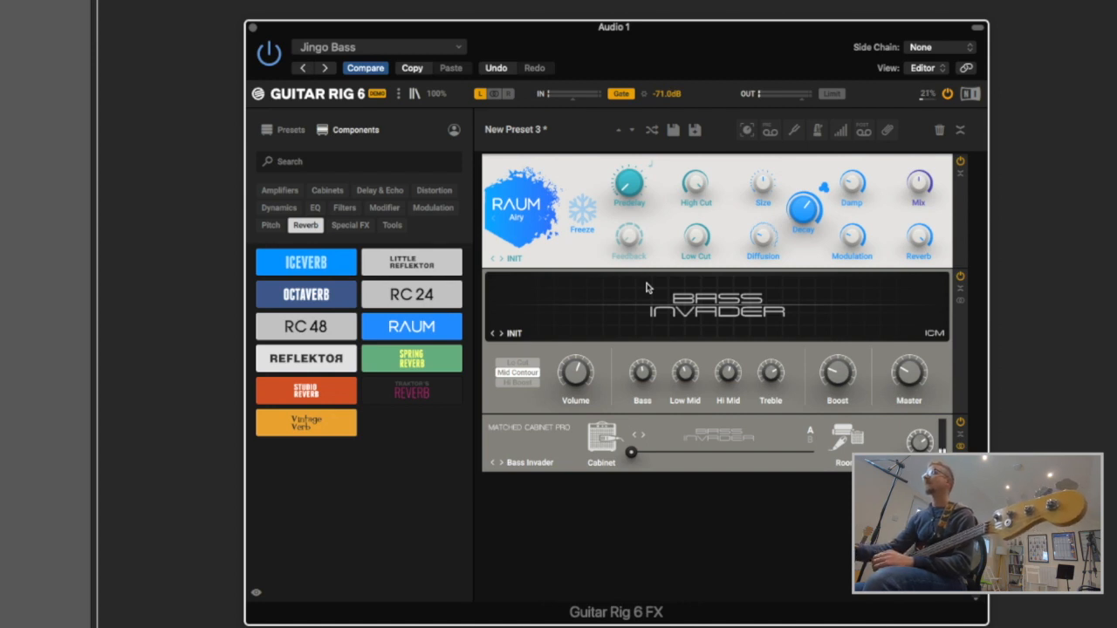
{"action": "left_click_drag", "start_coordinate": [967, 207], "coordinate": [559, 375]}
{"action": "left_click", "coordinate": [344, 229]}
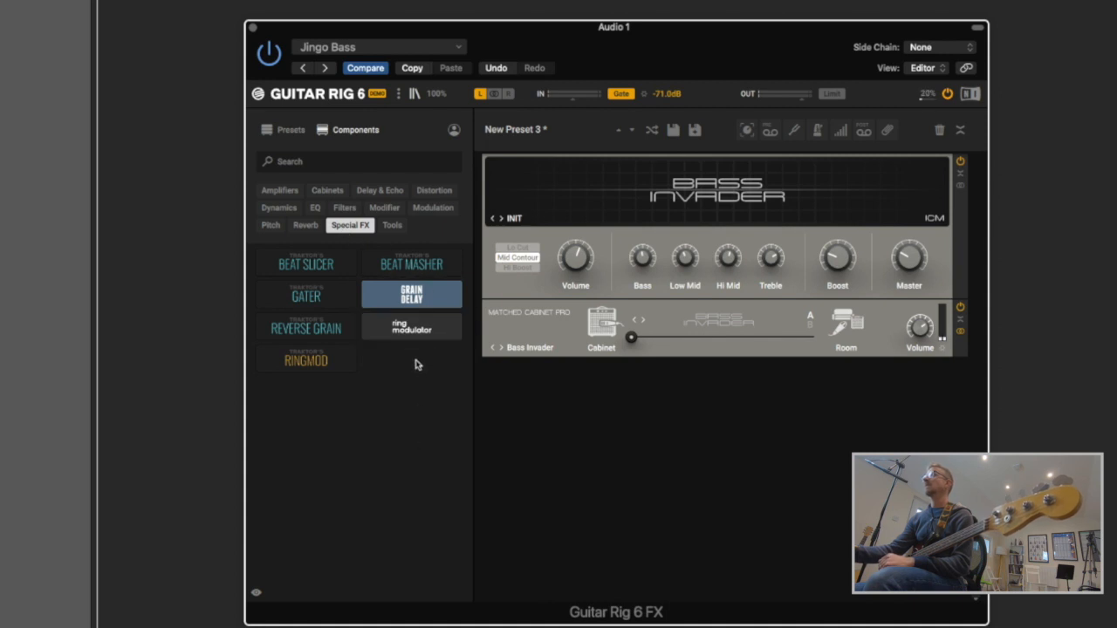
- Browse the Tools modules, then return the component browser to Dynamics
{"action": "left_click", "coordinate": [395, 226]}
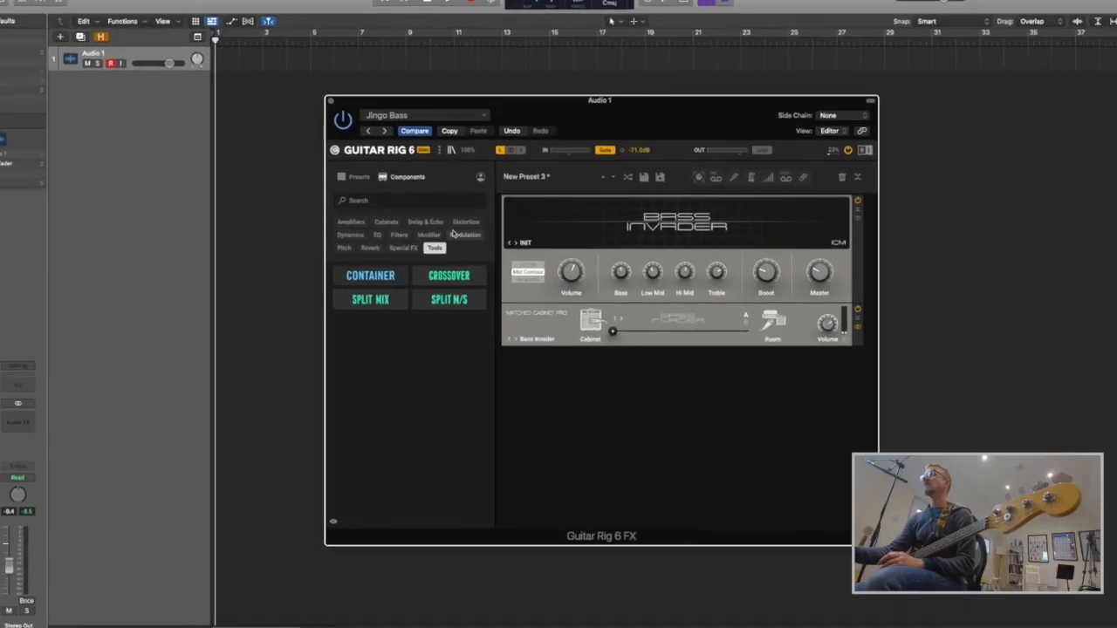
{"action": "left_click", "coordinate": [350, 235]}
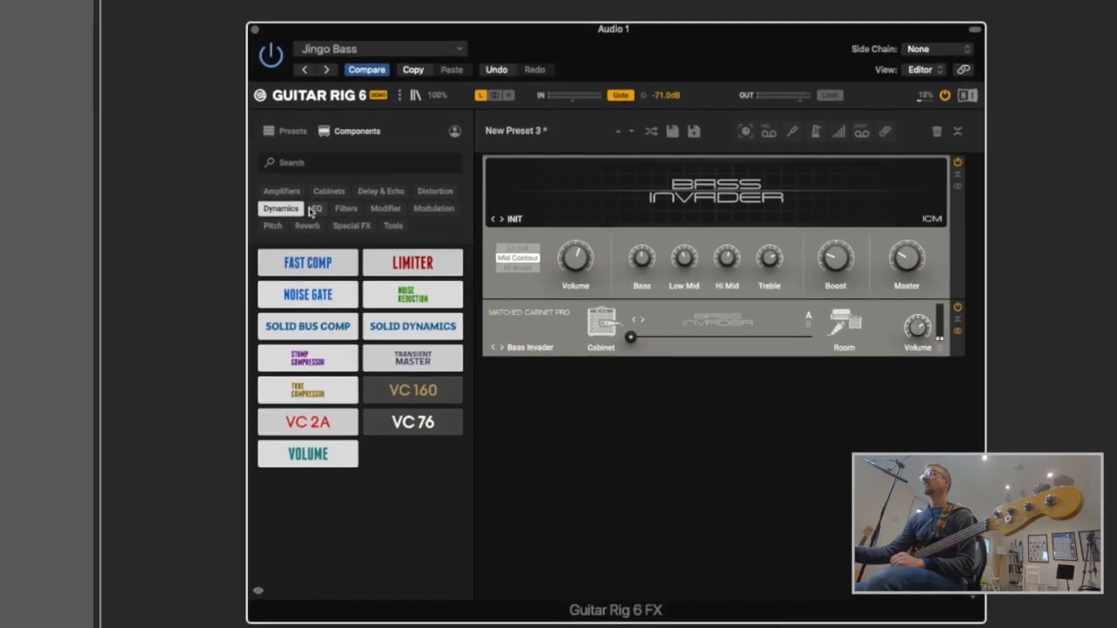
- Browse the EQ, Filter, Modifier and Modulation categories before settling on the Pitch components
{"action": "left_click", "coordinate": [377, 235]}
{"action": "left_click", "coordinate": [348, 208]}
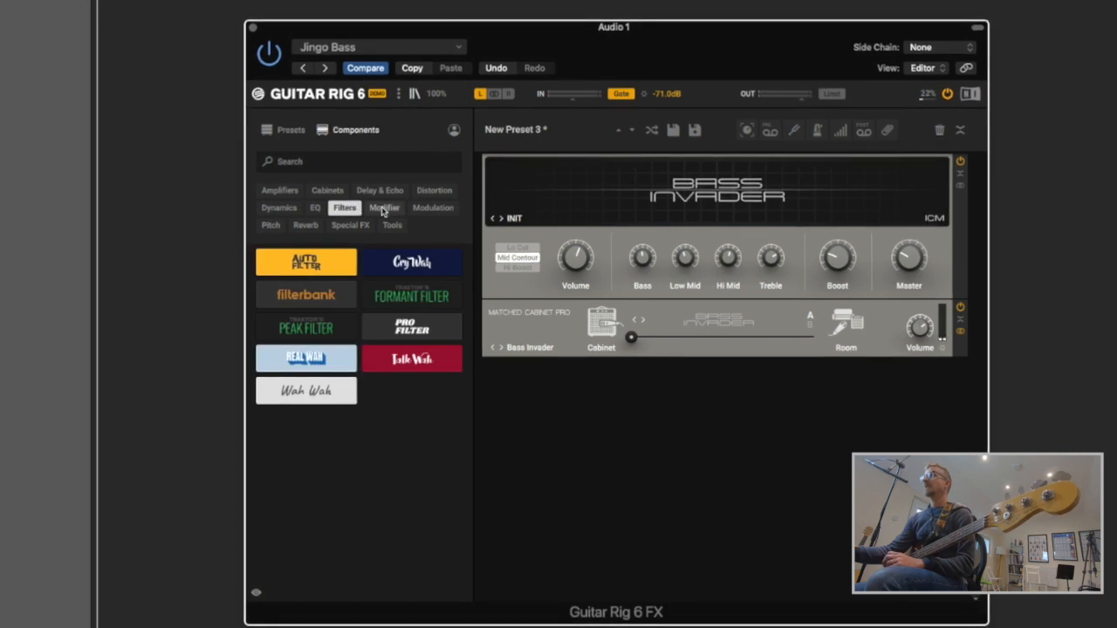
{"action": "left_click", "coordinate": [384, 208]}
{"action": "left_click", "coordinate": [427, 210]}
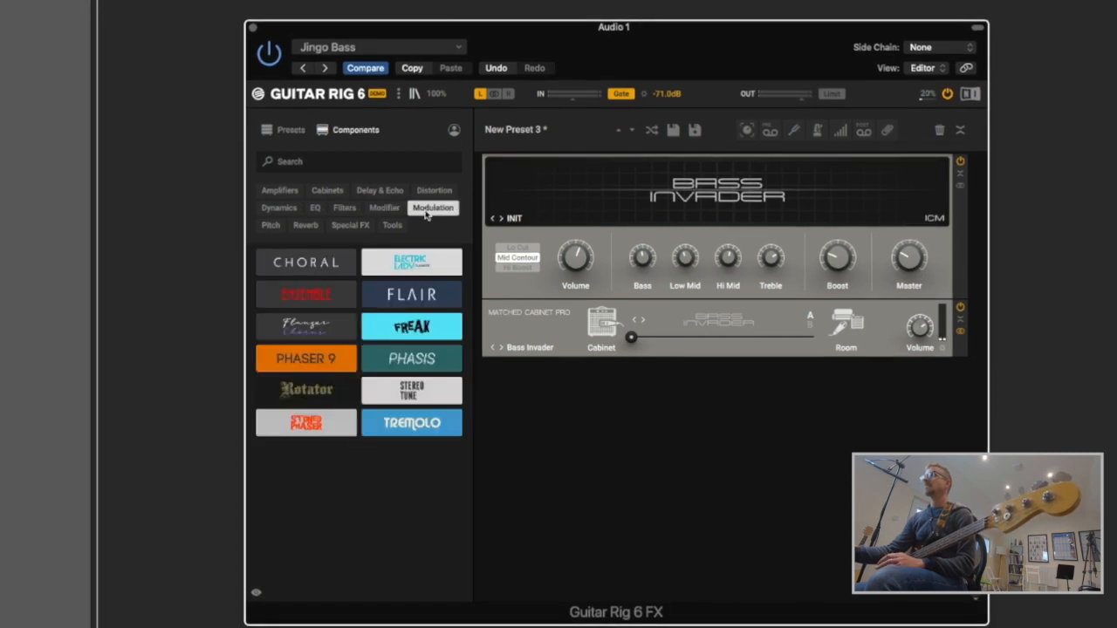
{"action": "left_click", "coordinate": [316, 209]}
{"action": "left_click", "coordinate": [344, 210]}
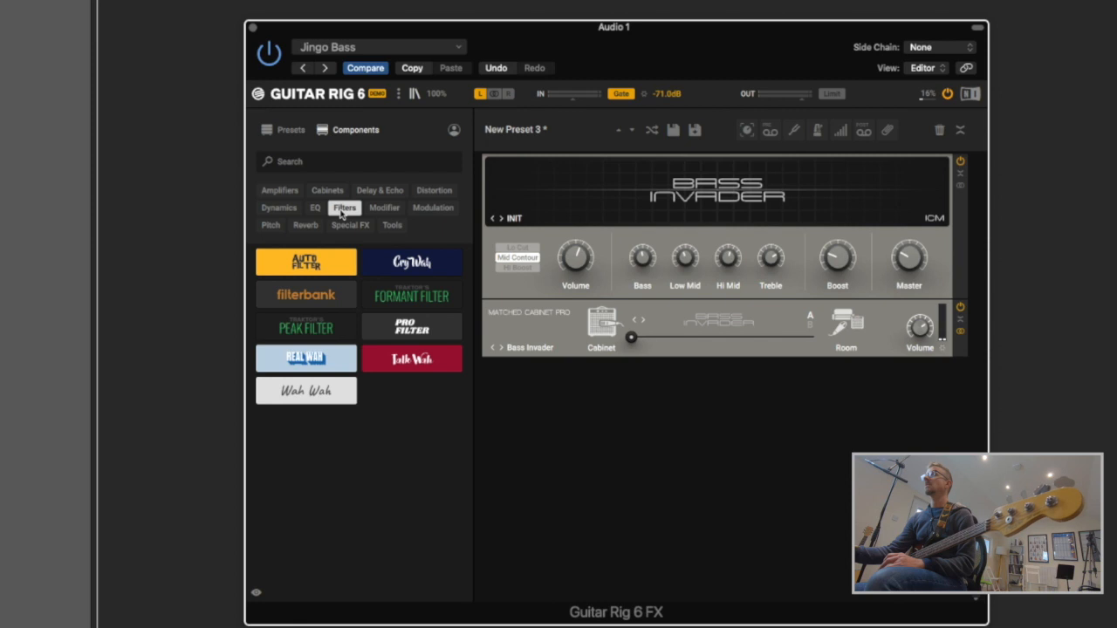
{"action": "left_click", "coordinate": [384, 208]}
{"action": "left_click", "coordinate": [270, 227]}
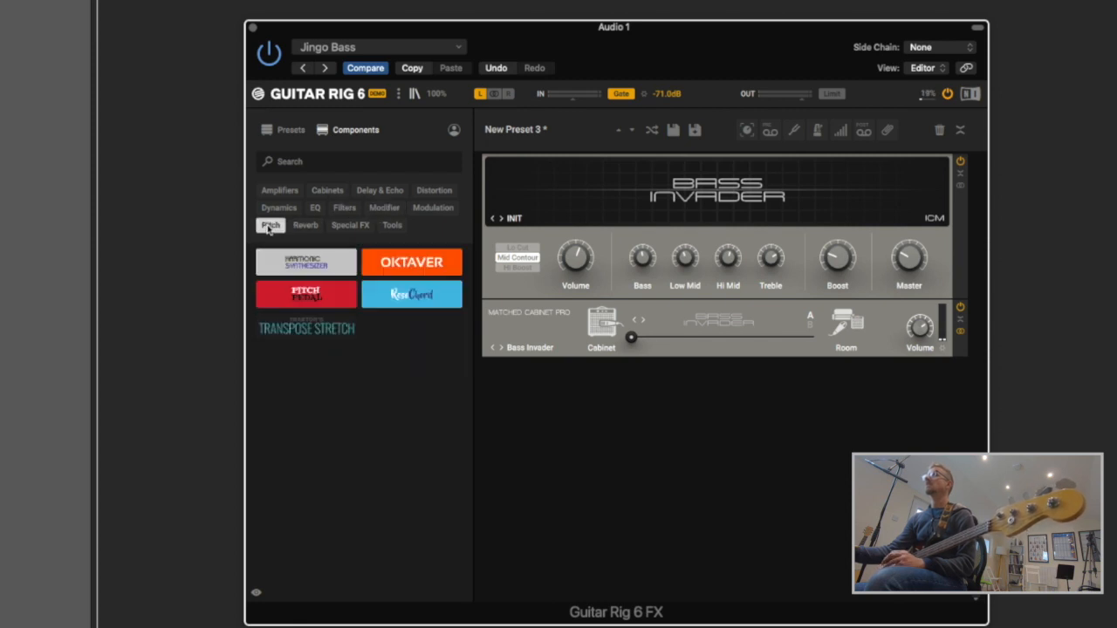
- Stack Harmonic Synthesizer, ResoChord and Raum reverb in order above Bass Invader
{"action": "left_click_drag", "start_coordinate": [304, 262], "coordinate": [553, 181]}
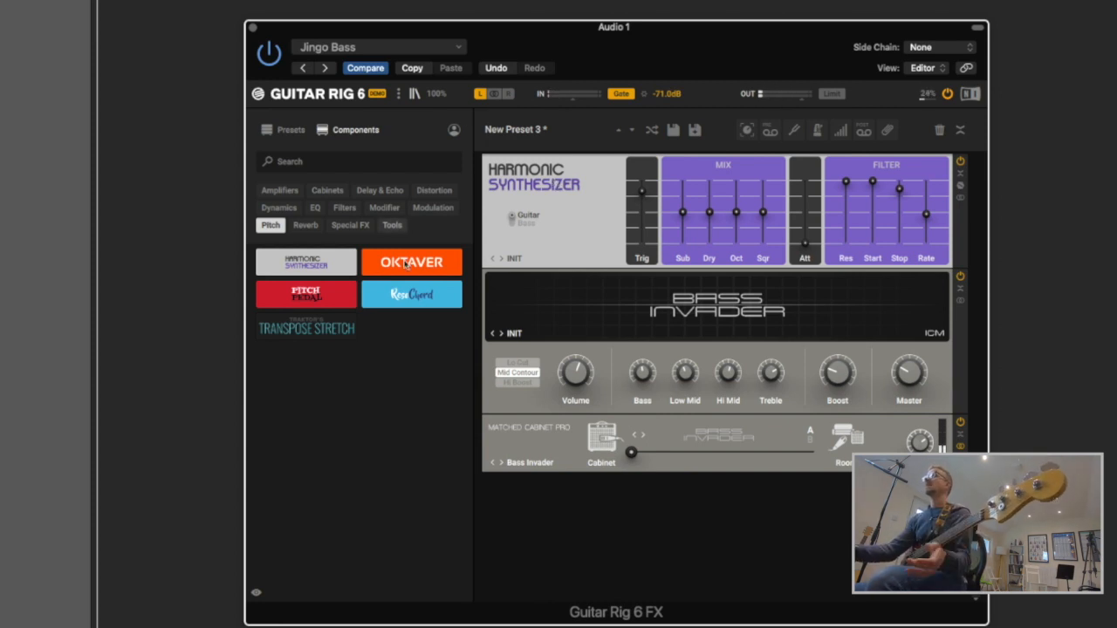
{"action": "left_click_drag", "start_coordinate": [437, 281], "coordinate": [564, 277]}
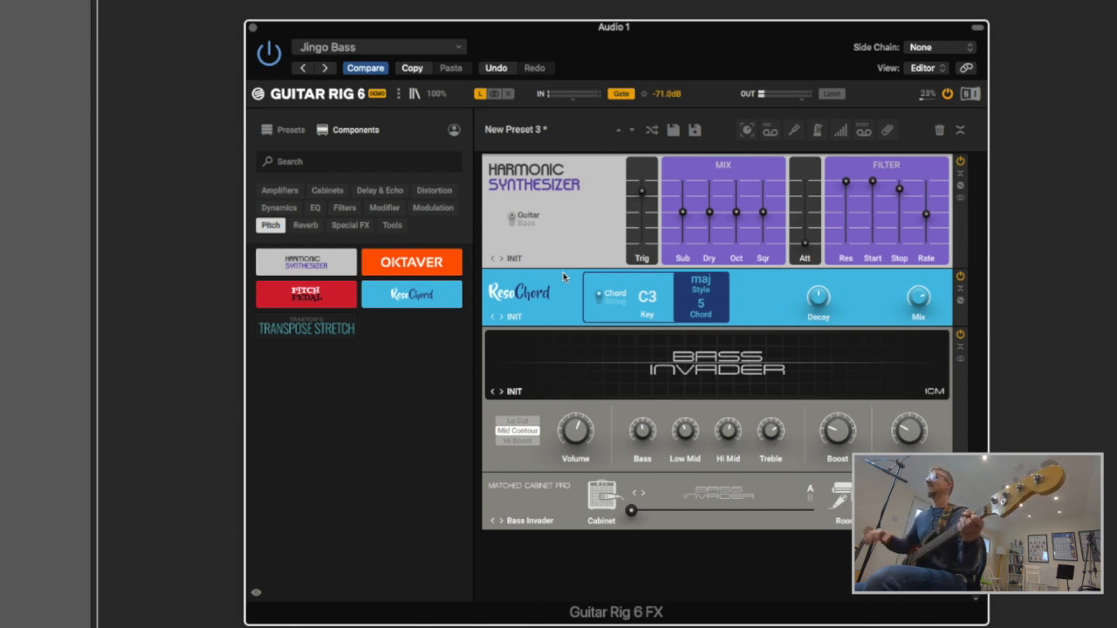
{"action": "left_click", "coordinate": [309, 226]}
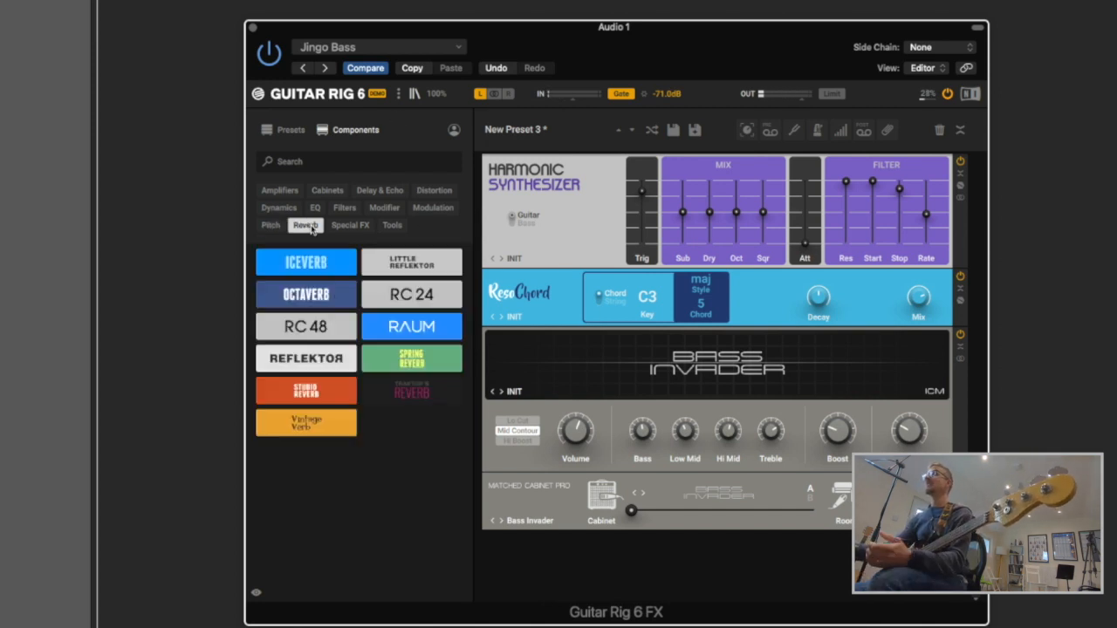
{"action": "left_click_drag", "start_coordinate": [422, 329], "coordinate": [573, 337]}
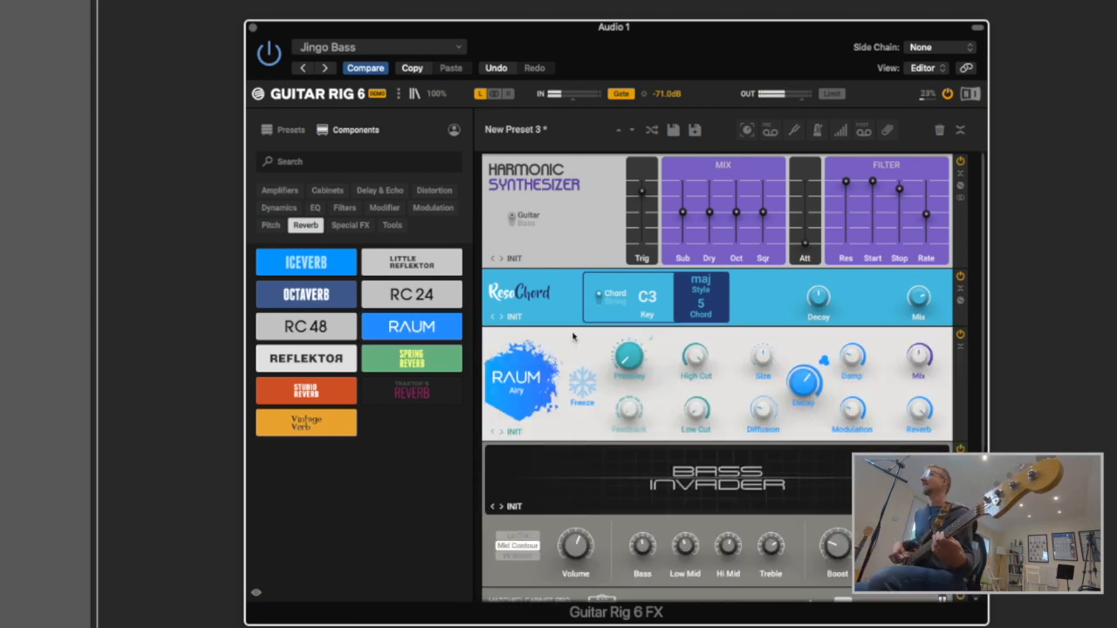